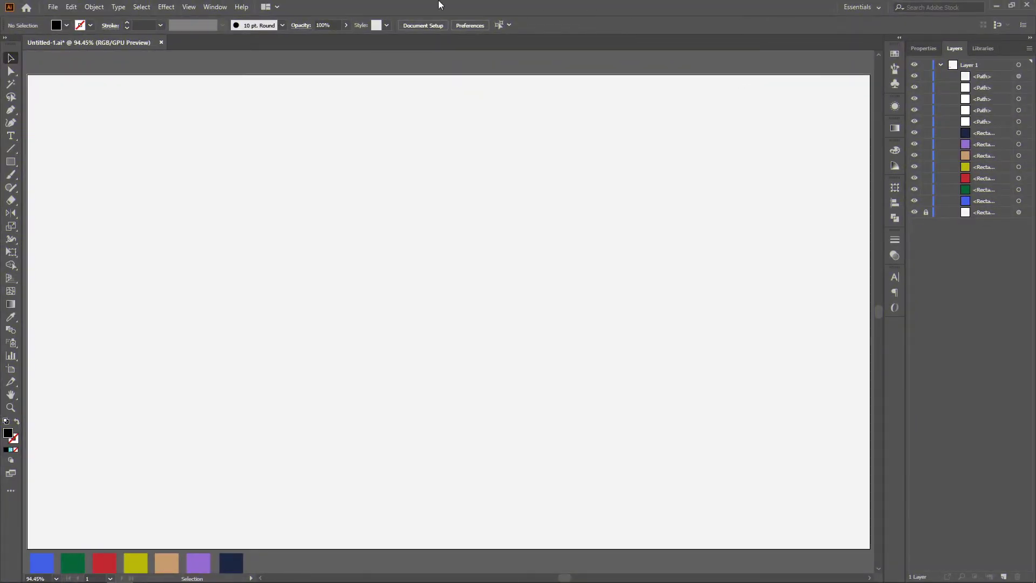
Switch to the Type tool to start adding text
key(t)
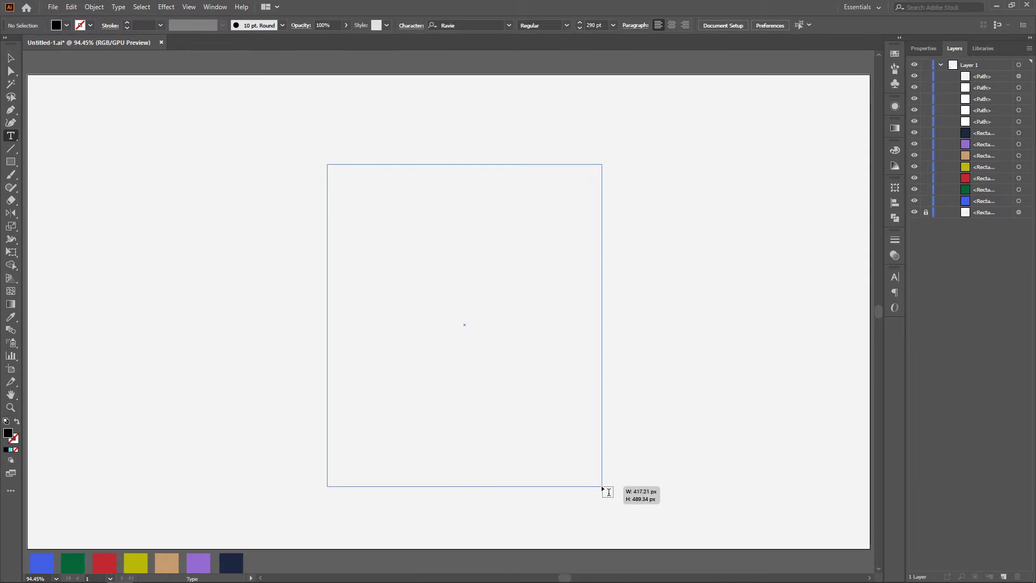
Type a Ravie letter B in a text frame at the artboard centre and select it
drag(341, 186, 606, 489)
text(B)
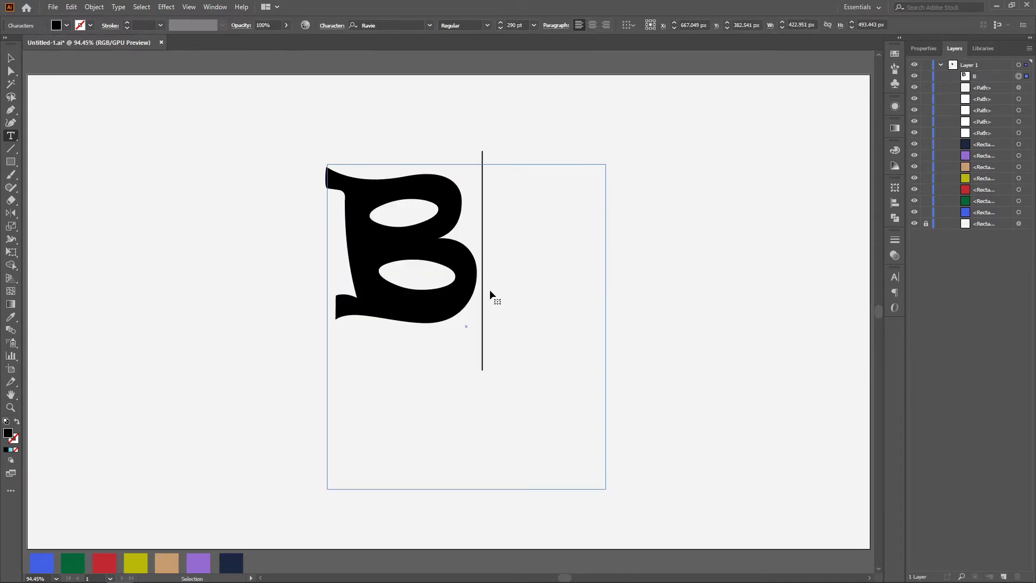
key(ctrl)
key(ctrl+a)
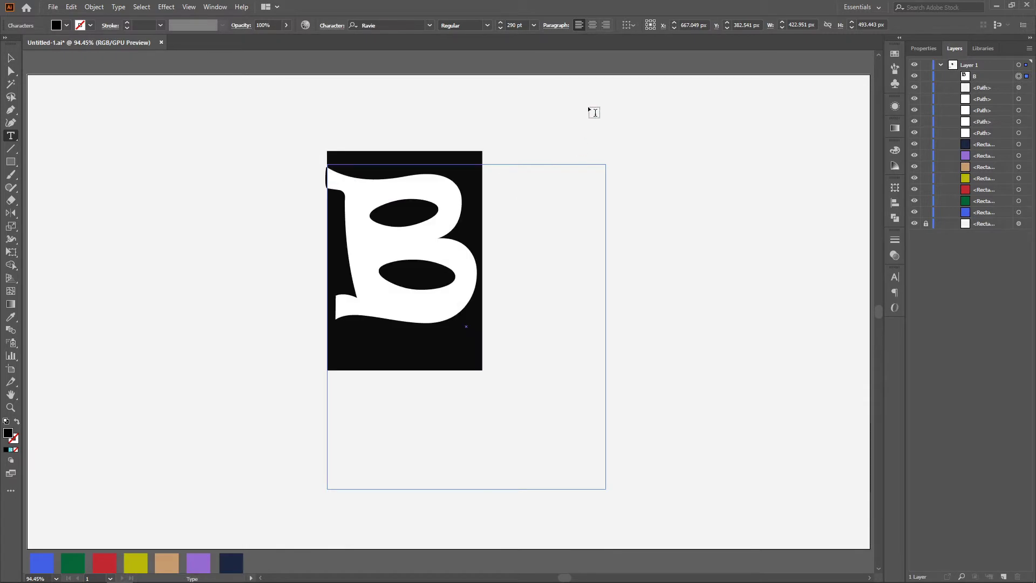
Raise the B's font size to 520 pt
click(512, 26)
scroll(510, 25, up, 3)
scroll(510, 26, up, 3)
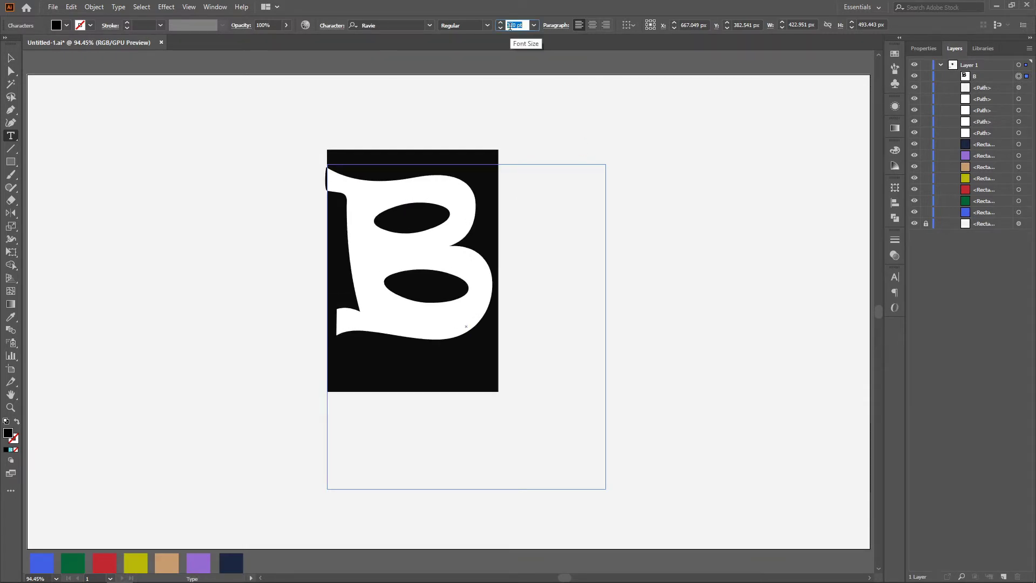
scroll(509, 26, up, 3)
scroll(509, 26, up, 3)
scroll(510, 26, up, 3)
scroll(510, 25, up, 3)
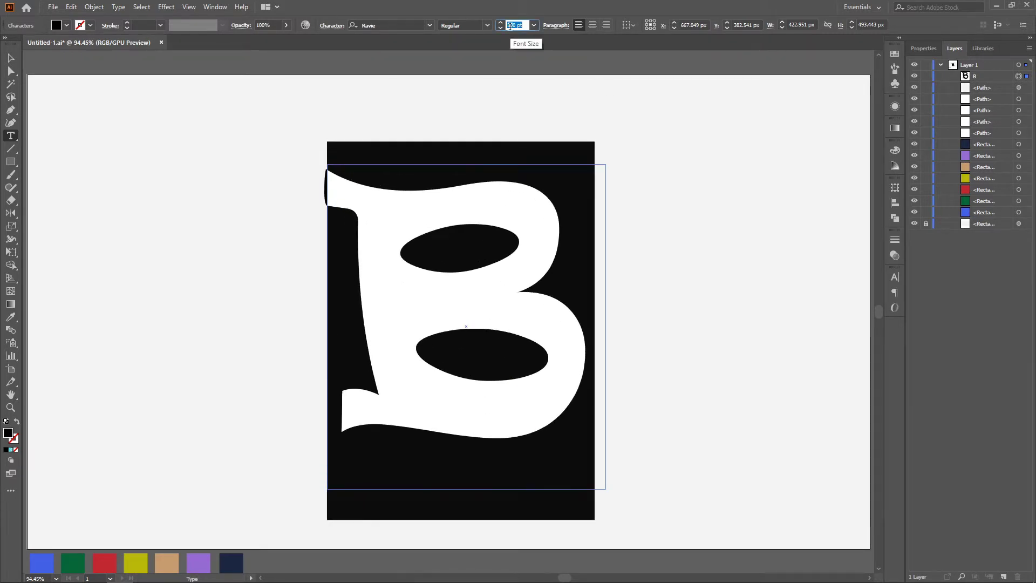
scroll(510, 26, up, 1)
scroll(510, 26, up, 1)
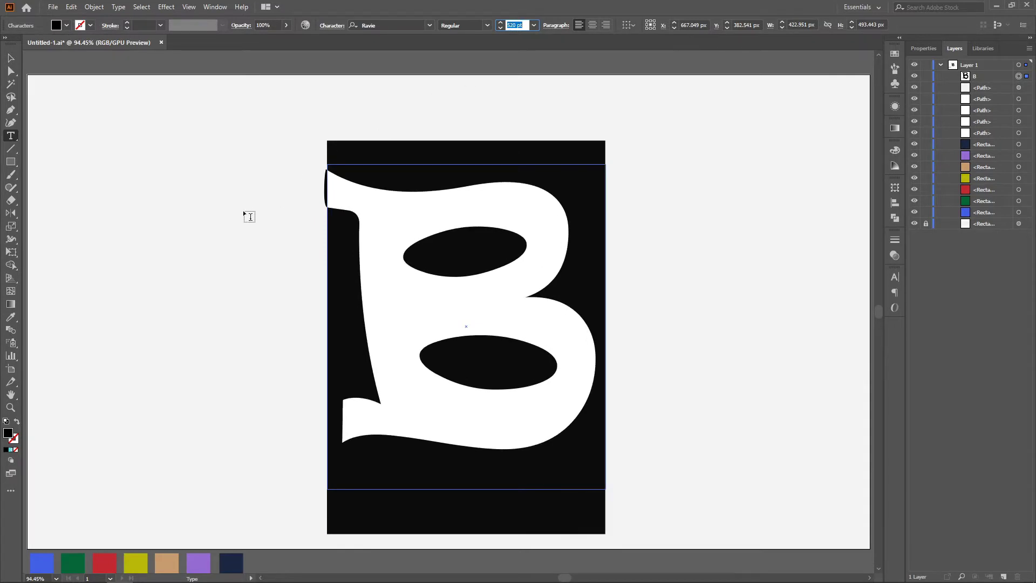
Convert the B text into outline shapes via Create Outlines
click(11, 58)
click(92, 175)
click(446, 319)
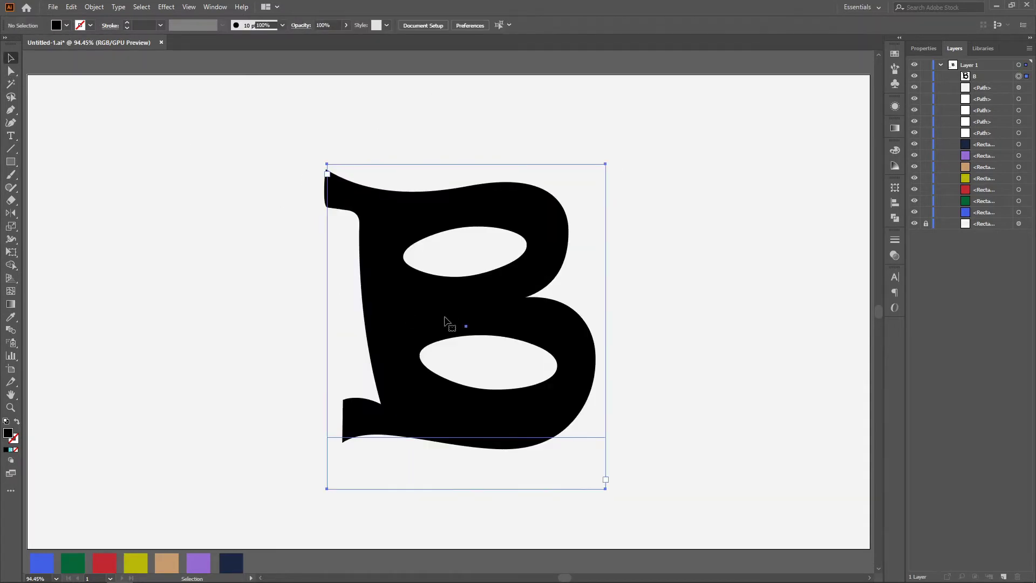
right_click(442, 311)
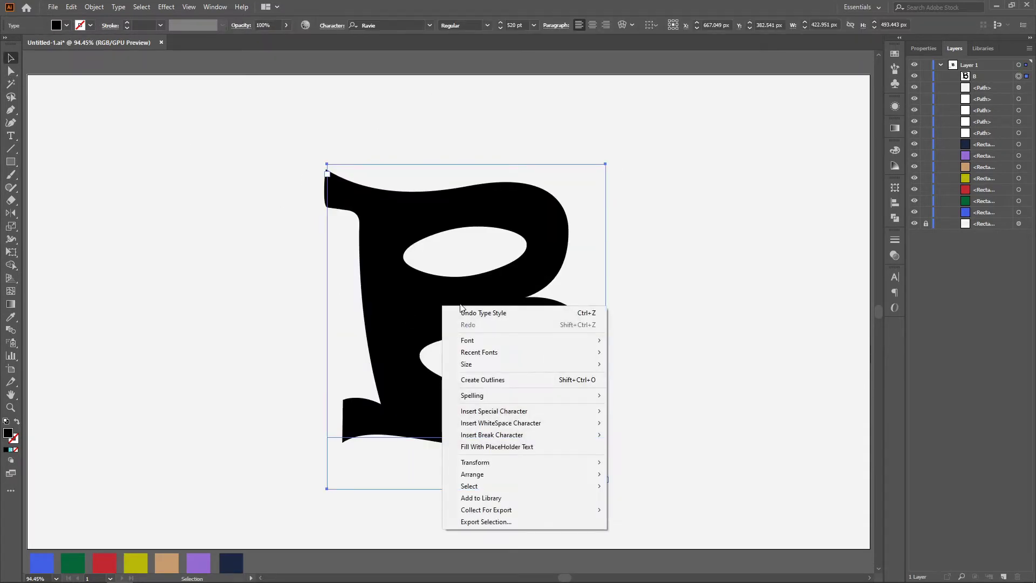
click(594, 380)
Hide the outlined B's path edges and lock the B group in the Layers panel
click(620, 323)
click(435, 308)
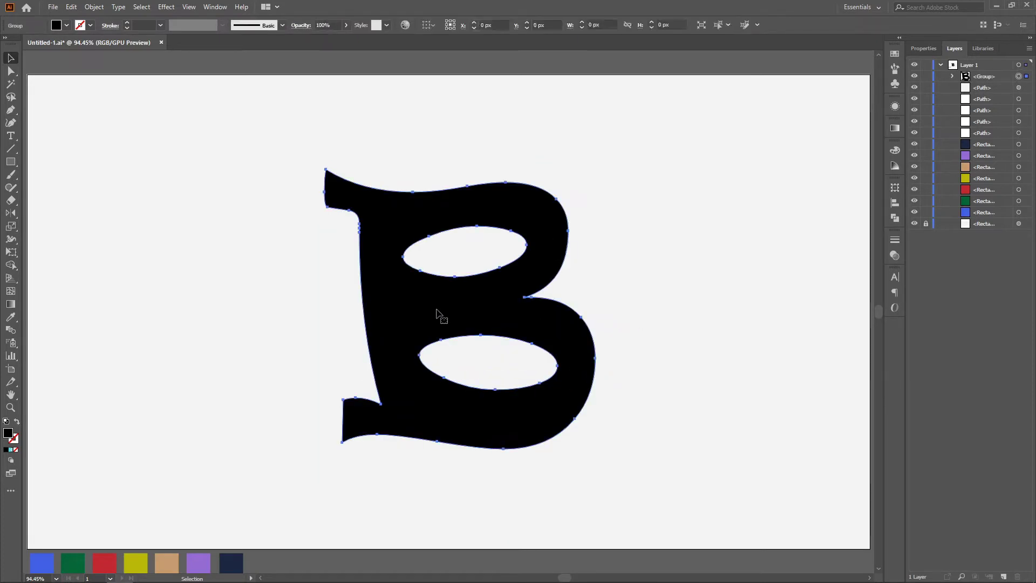
key(ctrl+h)
click(762, 313)
click(927, 77)
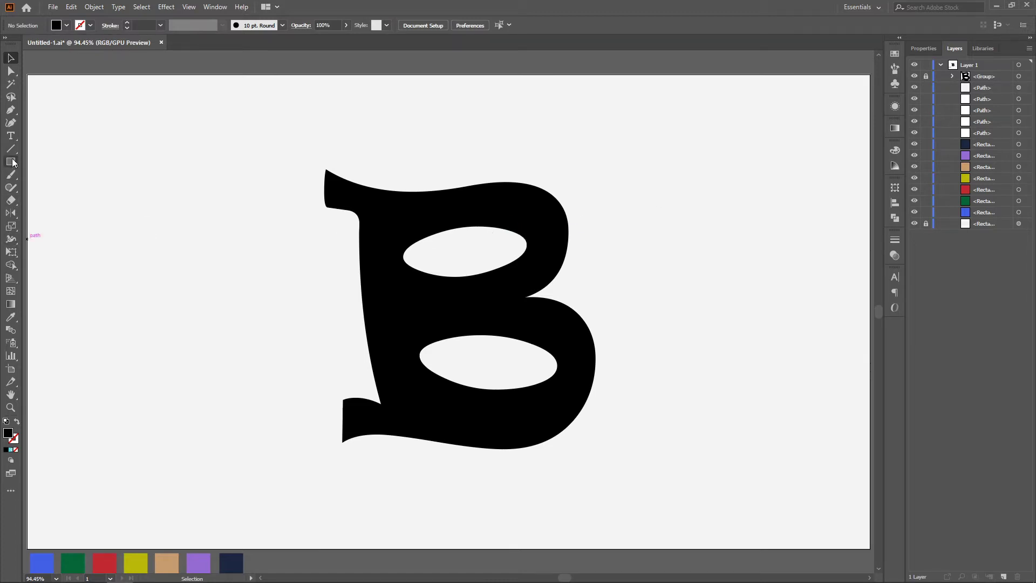
Draw a closed black wavy blob across the top of the B with the Curvature Tool
click(11, 123)
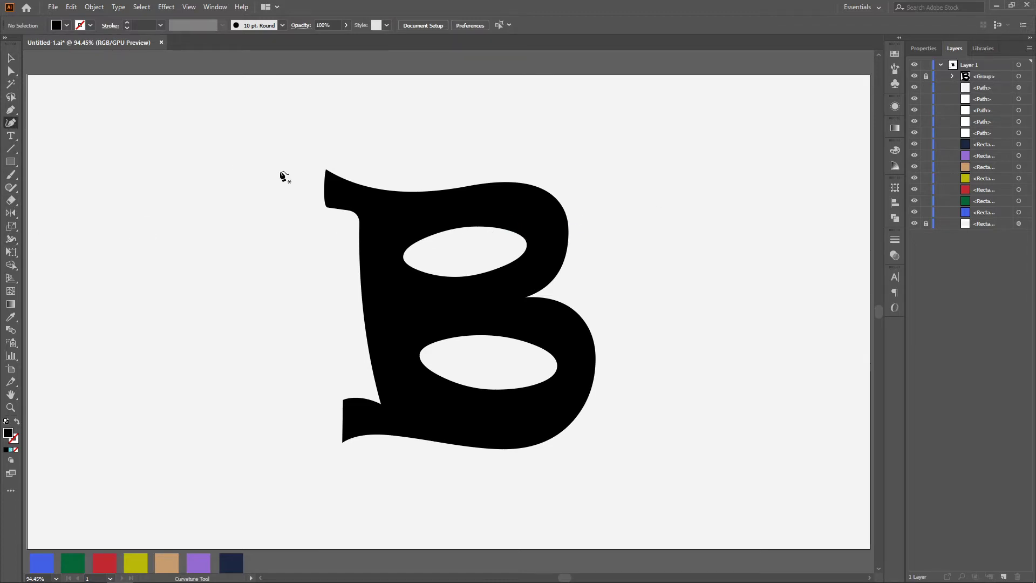
click(307, 178)
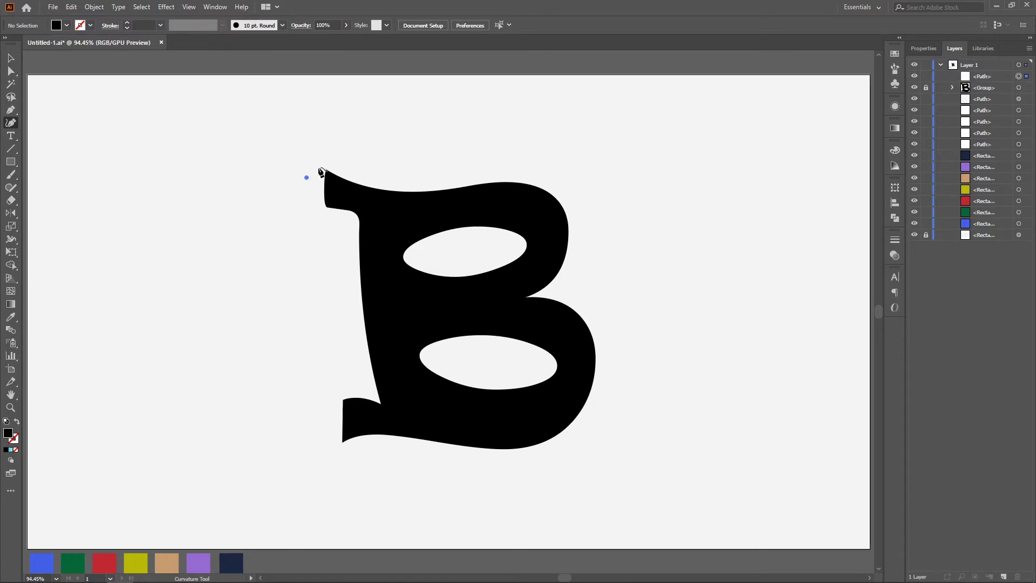
click(339, 159)
click(400, 155)
click(452, 159)
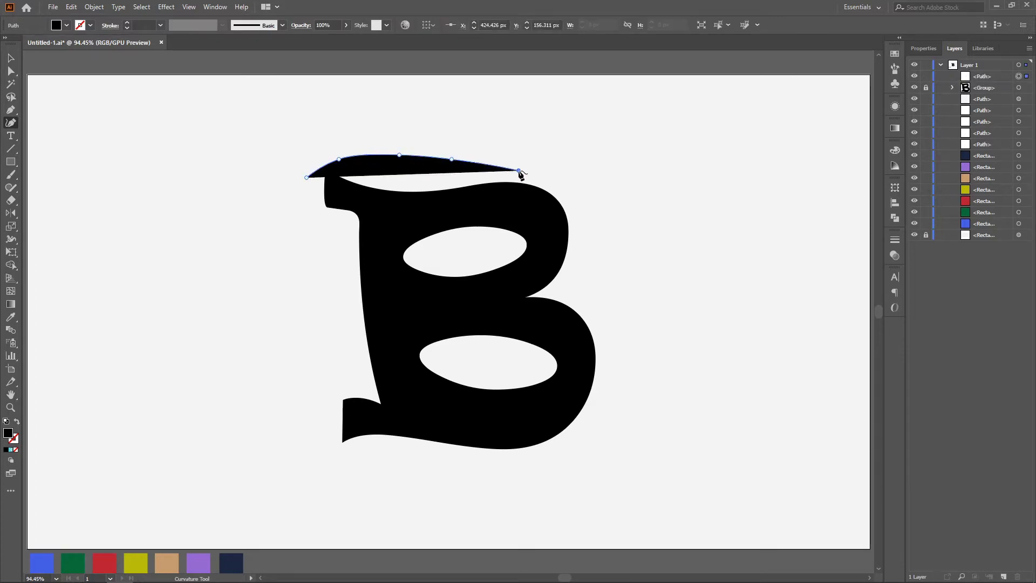
click(518, 171)
click(572, 181)
click(576, 198)
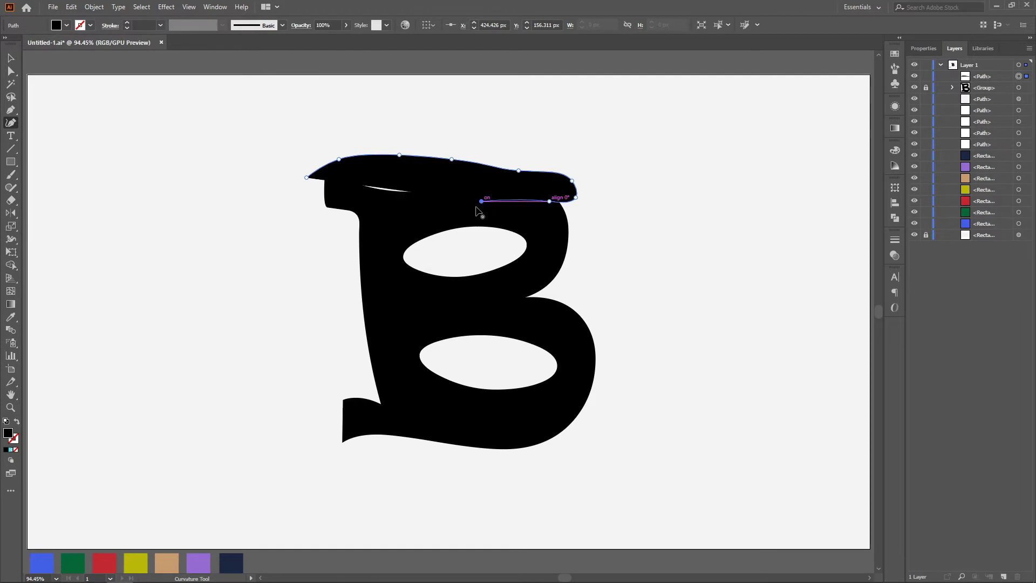
click(482, 201)
click(449, 211)
click(366, 207)
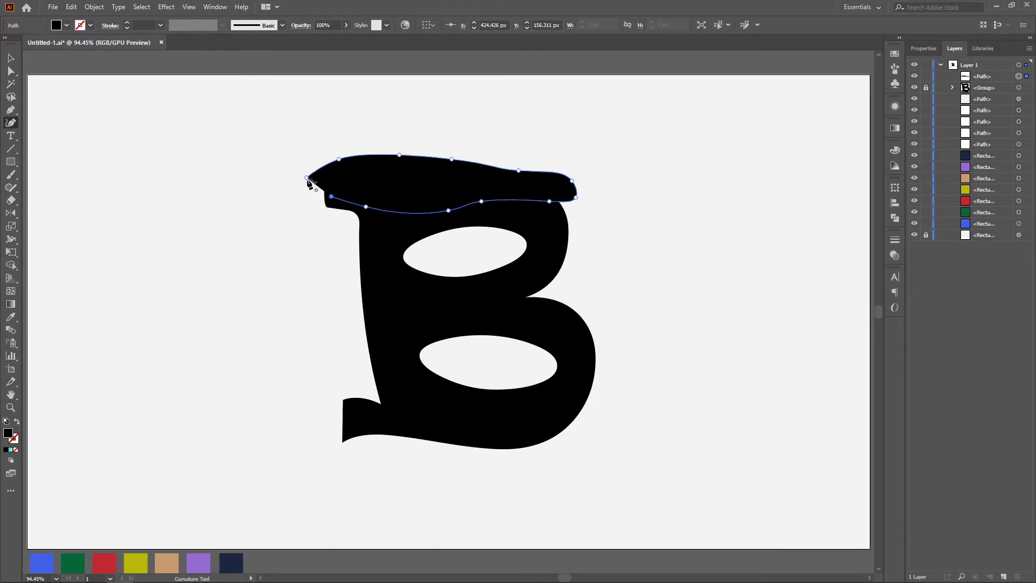
click(307, 178)
Deselect the new blob and unlock the B group
click(10, 58)
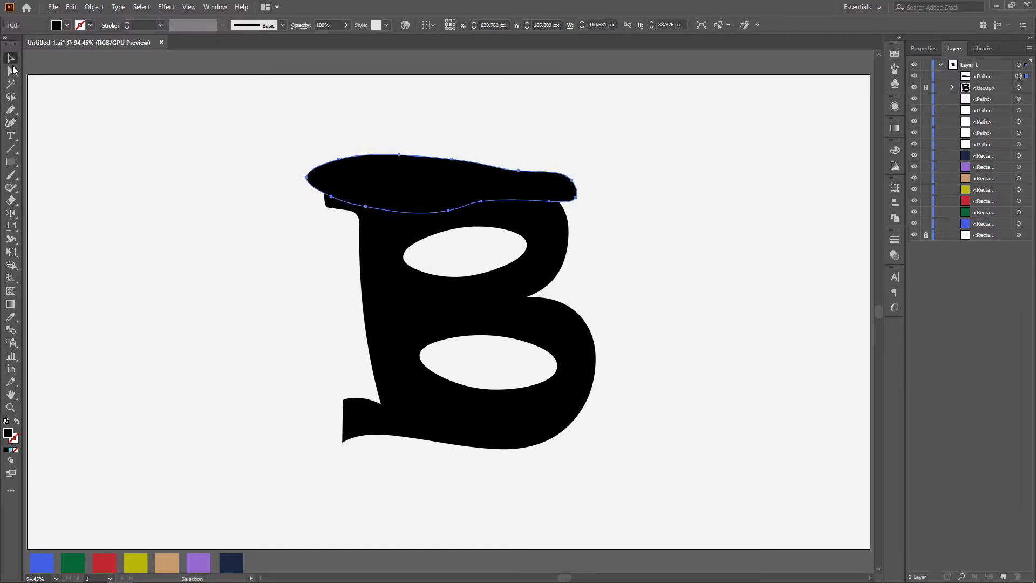
click(87, 174)
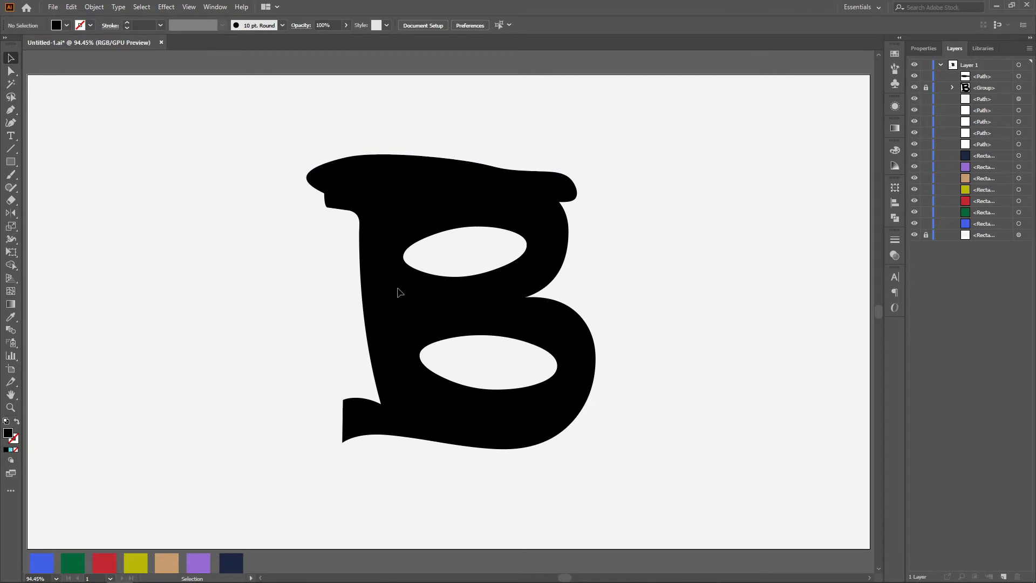
click(927, 88)
Fill the outlined B group with cyan from the control-bar Fill swatches
click(437, 300)
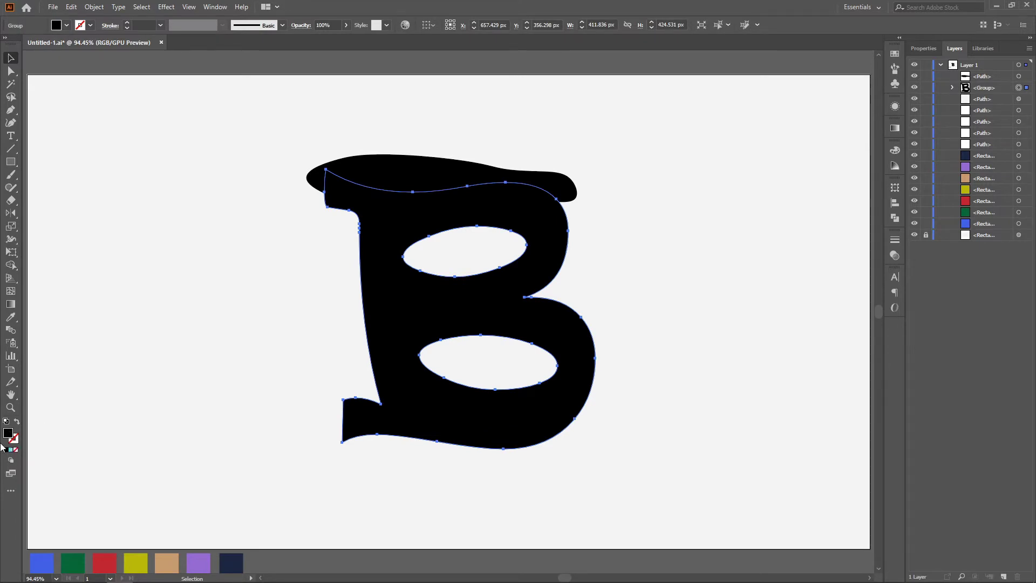
click(67, 26)
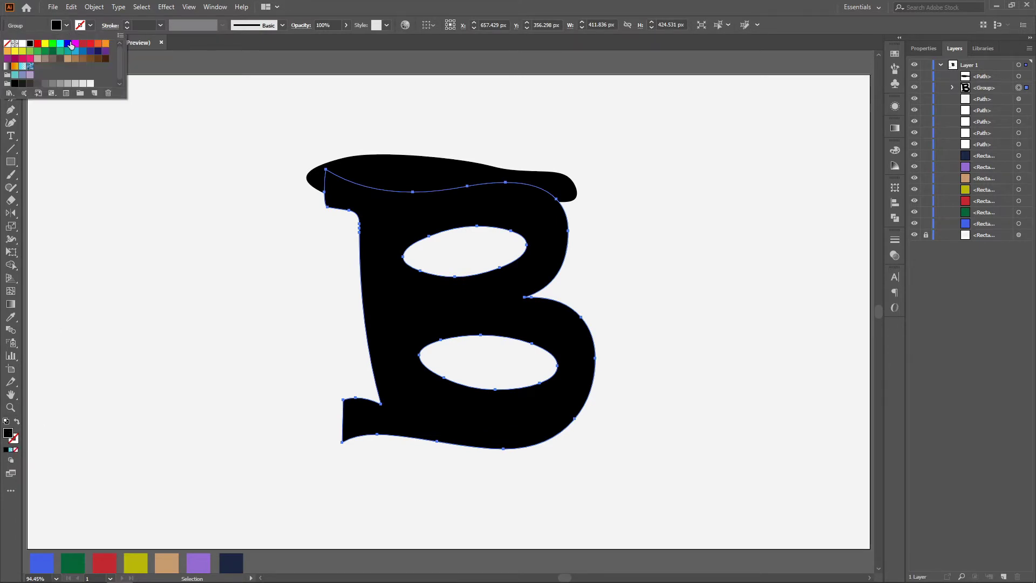
click(60, 44)
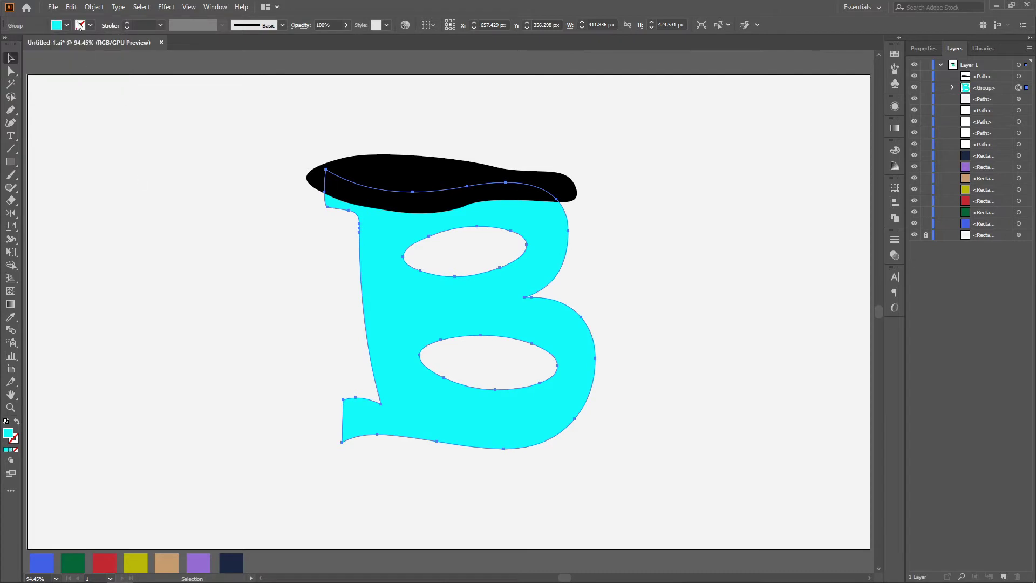
click(68, 25)
click(67, 25)
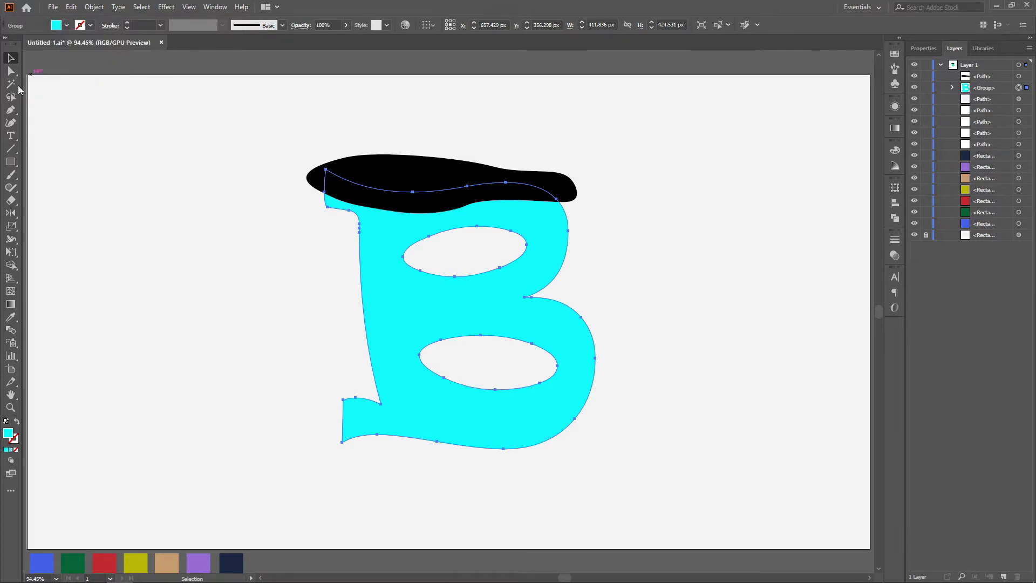
click(143, 211)
click(7, 125)
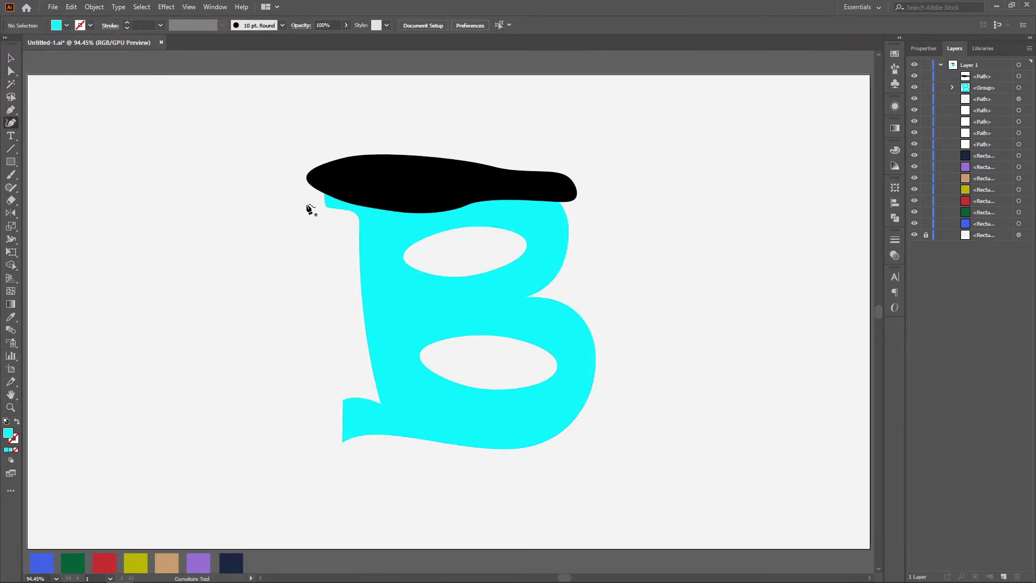
Nudge the first blob slightly lower and begin a second wavy path beneath it
drag(391, 188, 377, 201)
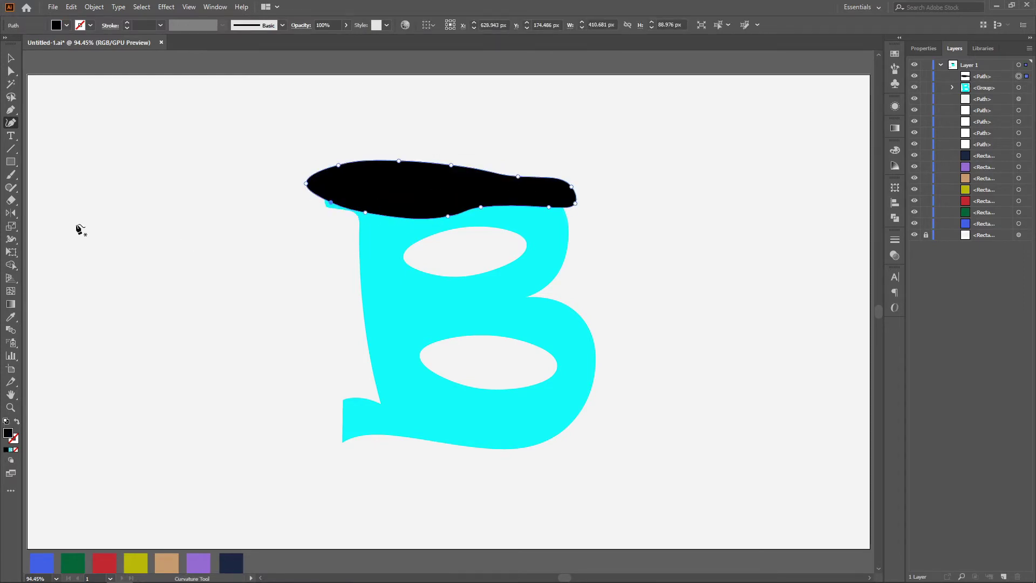
click(305, 221)
click(338, 195)
click(407, 195)
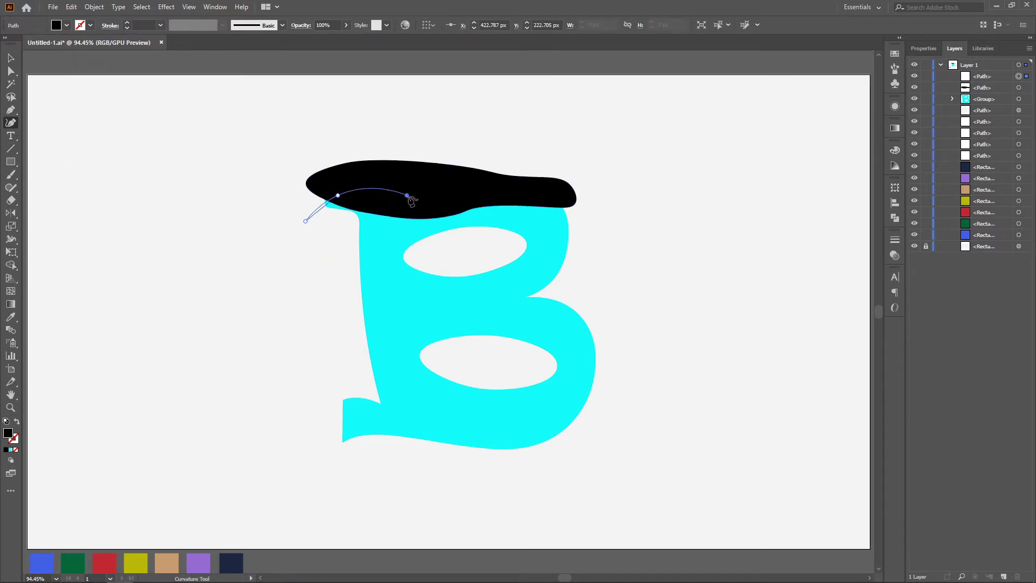
click(448, 216)
click(481, 207)
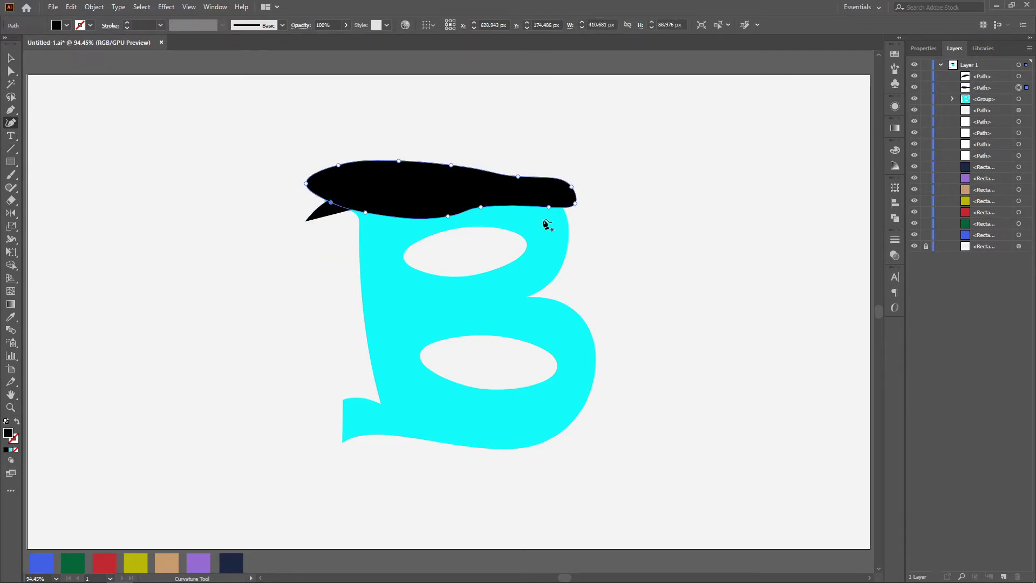
key(ctrl+z)
key(ctrl+z)
key(ctrl+z)
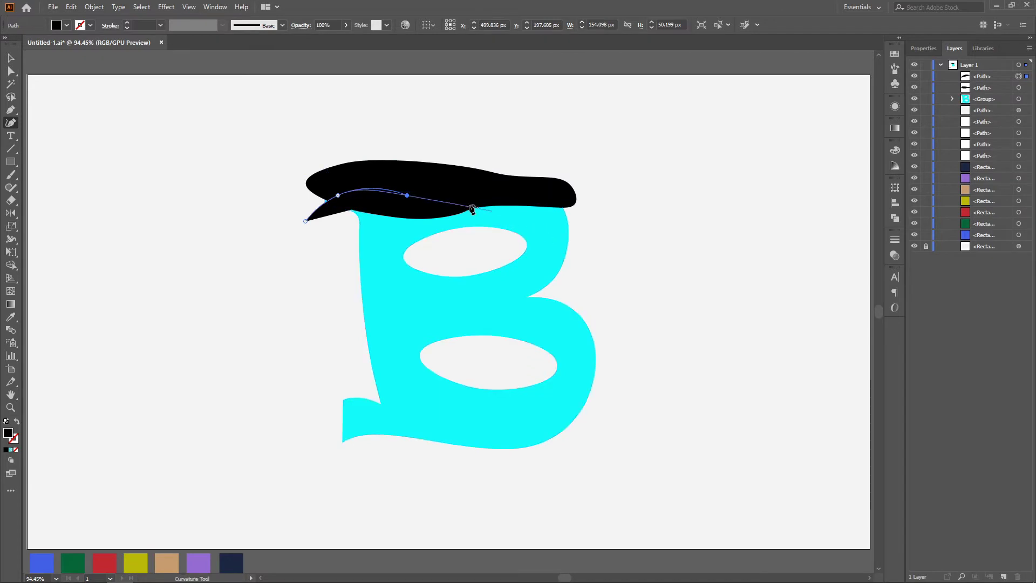
Complete and close the second black wavy blob over the B's upper part
click(569, 219)
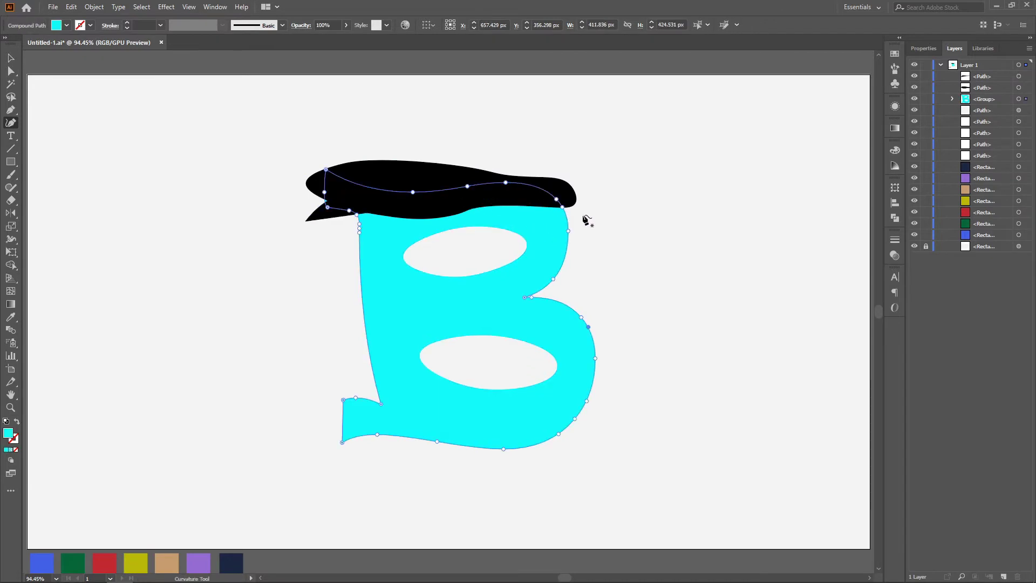
click(580, 215)
click(585, 237)
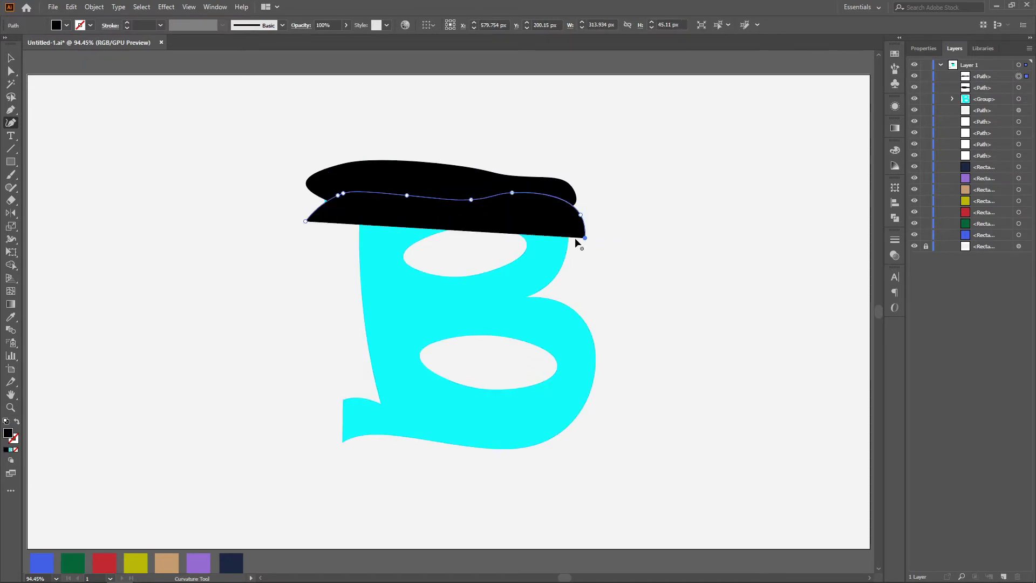
click(542, 234)
click(516, 244)
click(469, 251)
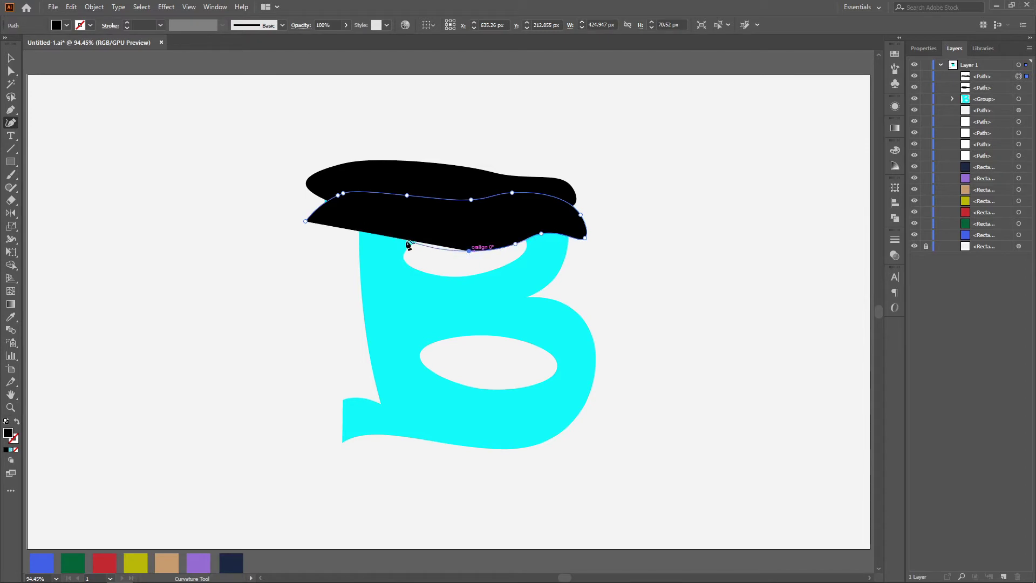
click(406, 241)
click(373, 246)
click(305, 222)
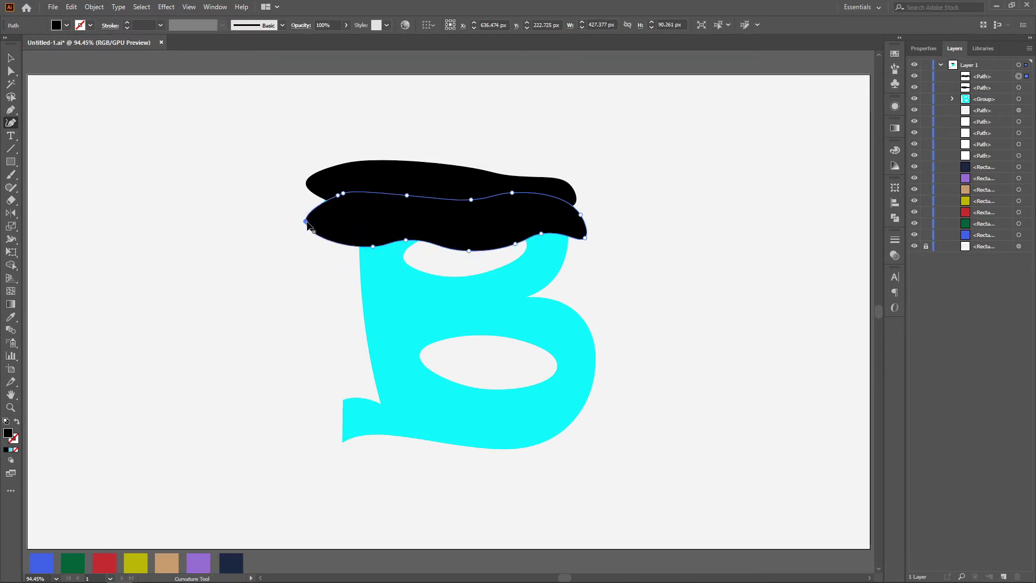
click(313, 252)
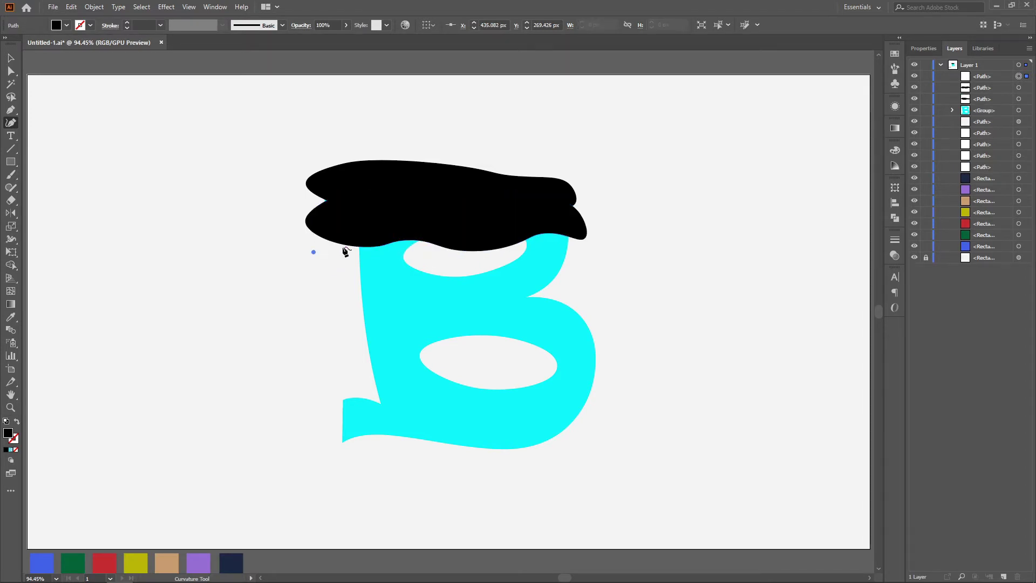
Finish the third black wavy blob and close it below the second
click(351, 230)
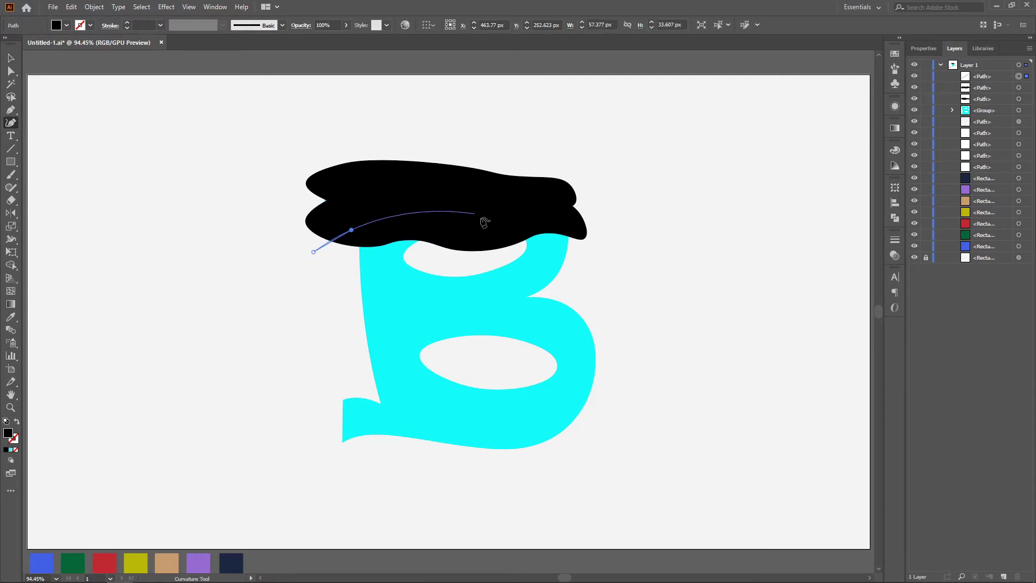
click(514, 240)
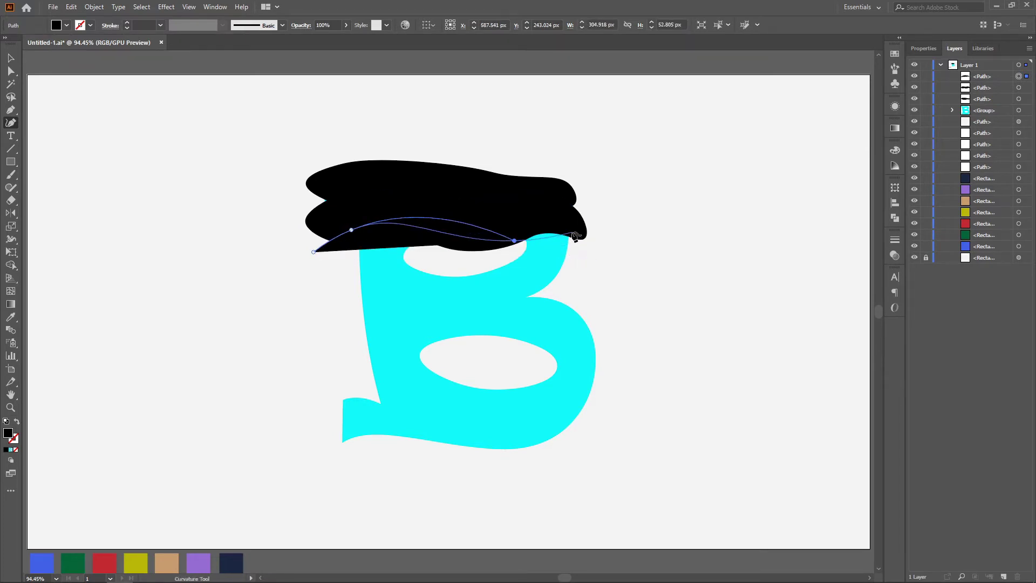
click(533, 223)
click(595, 241)
click(573, 272)
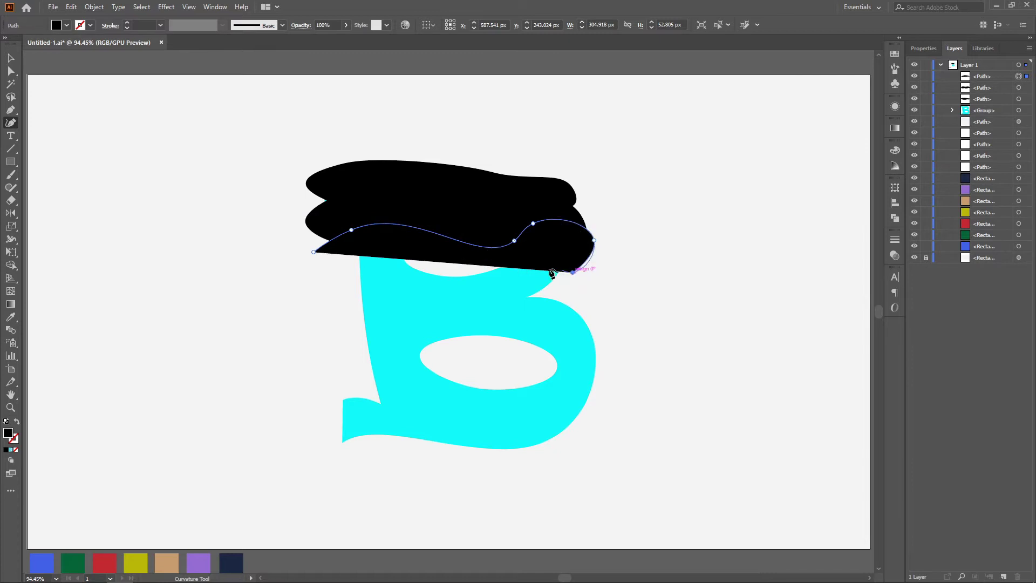
click(512, 273)
click(439, 291)
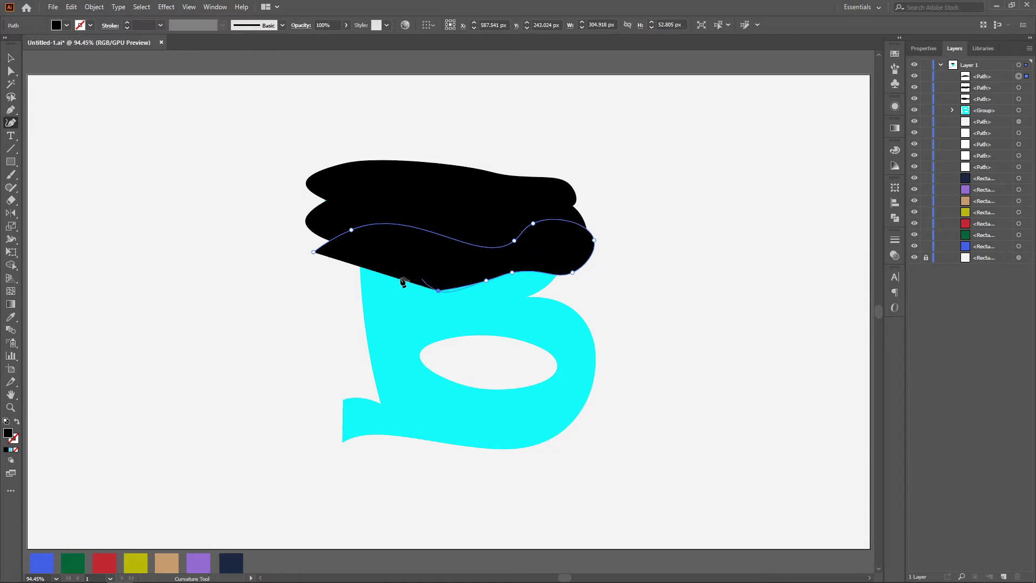
click(381, 277)
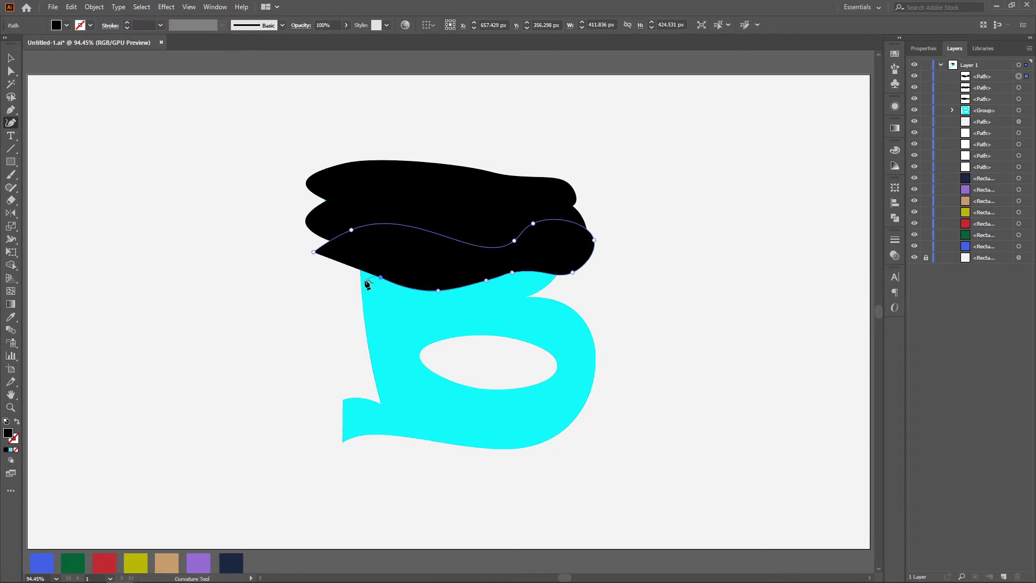
click(355, 283)
click(314, 252)
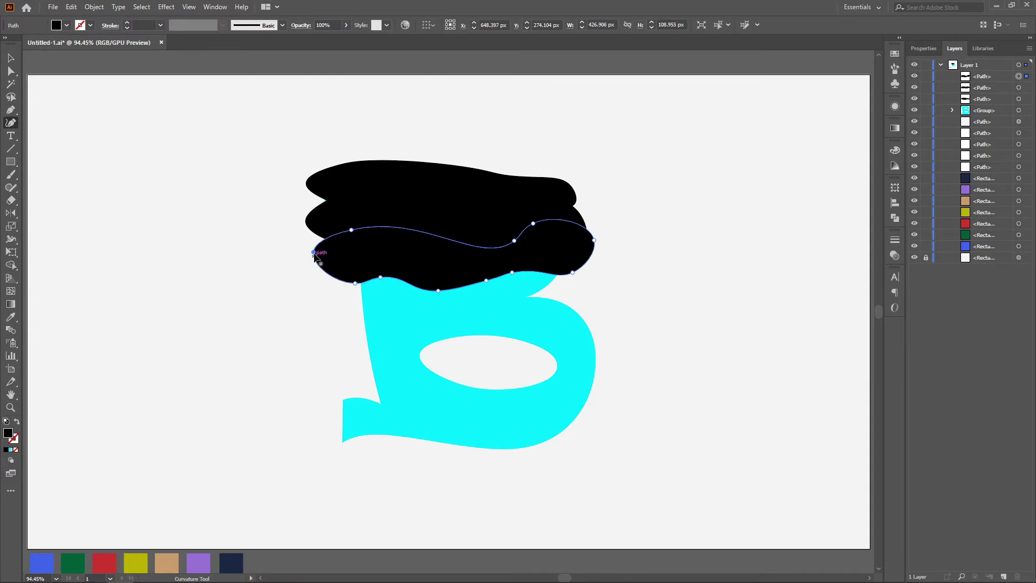
Draw and close a fourth wavy blob with a drip along its bottom edge
key(ctrl)
click(296, 298)
key(ctrl+z)
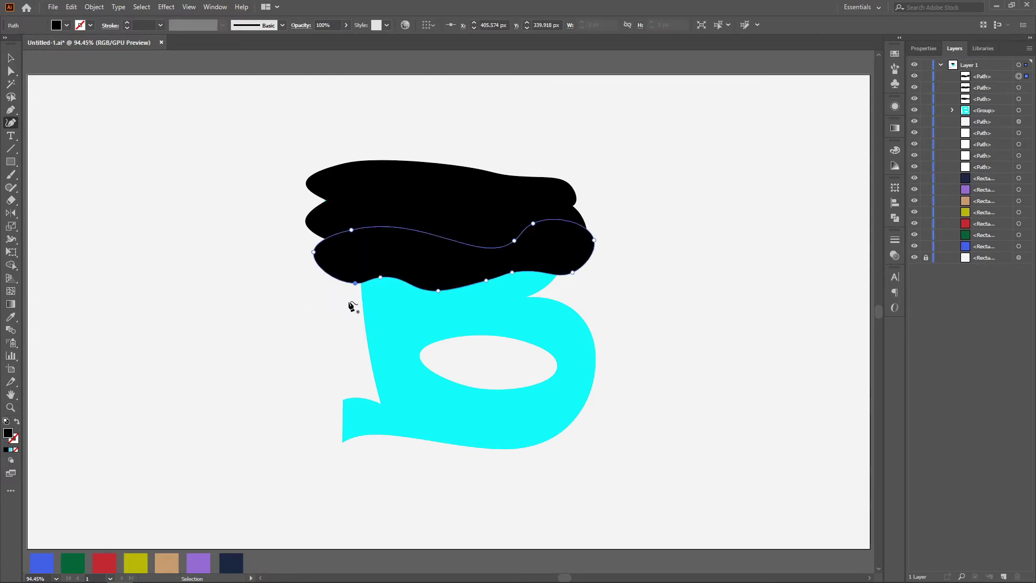
click(334, 304)
click(375, 268)
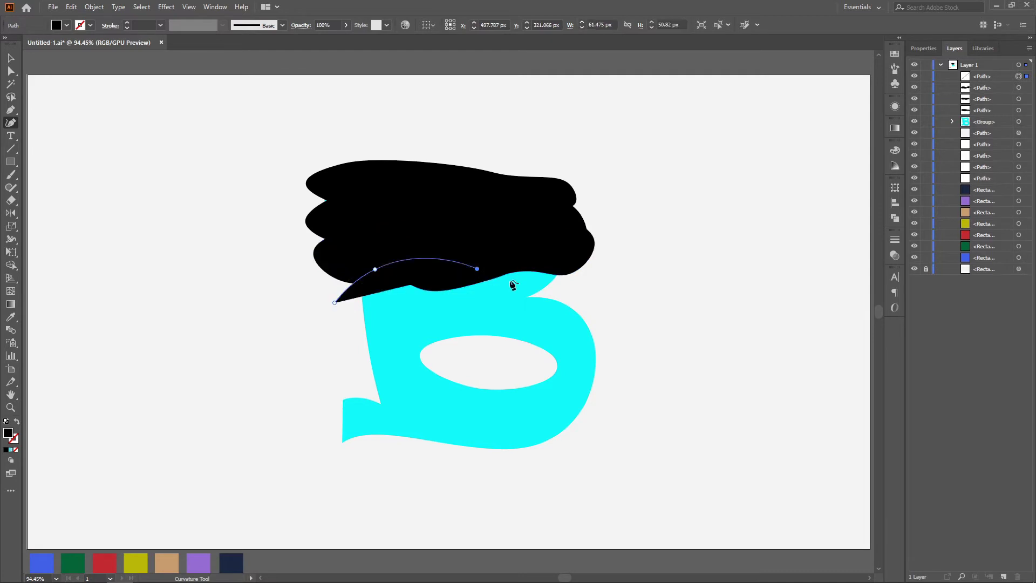
click(477, 268)
click(550, 263)
click(583, 298)
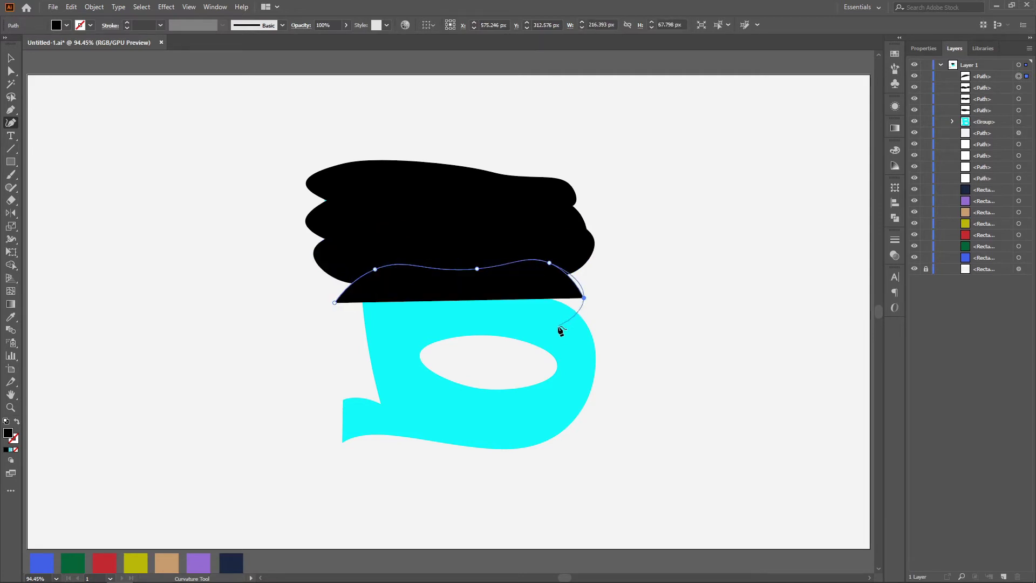
click(554, 331)
click(501, 329)
click(483, 349)
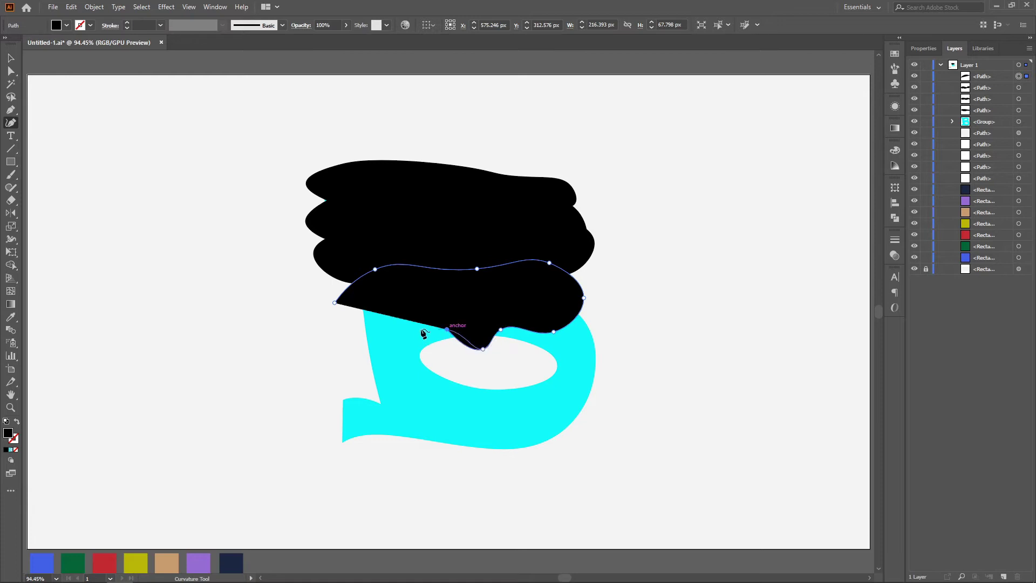
click(447, 328)
click(386, 337)
click(336, 303)
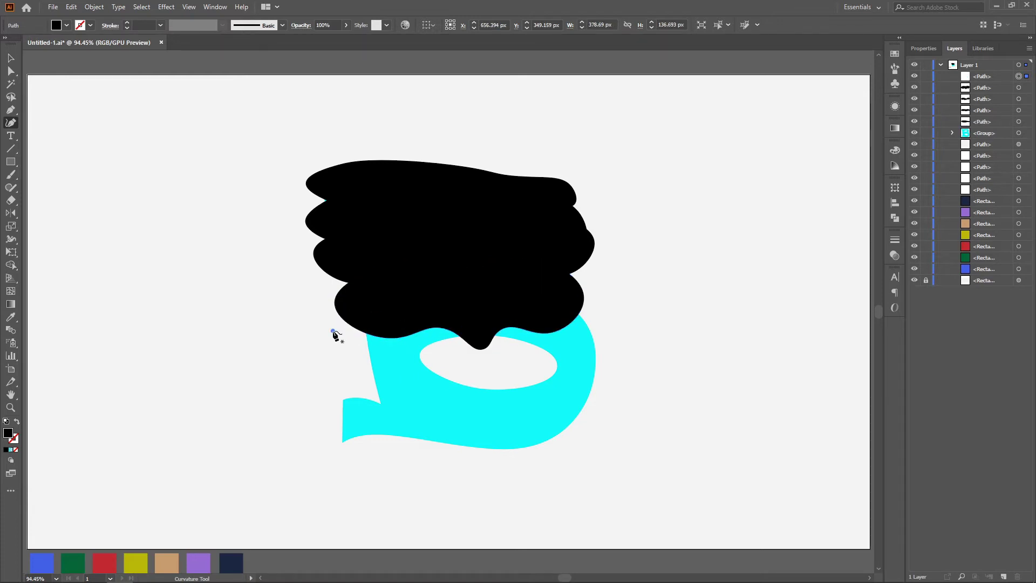
Draw a fifth wavy blob beneath the fourth, removing a stray point
click(355, 351)
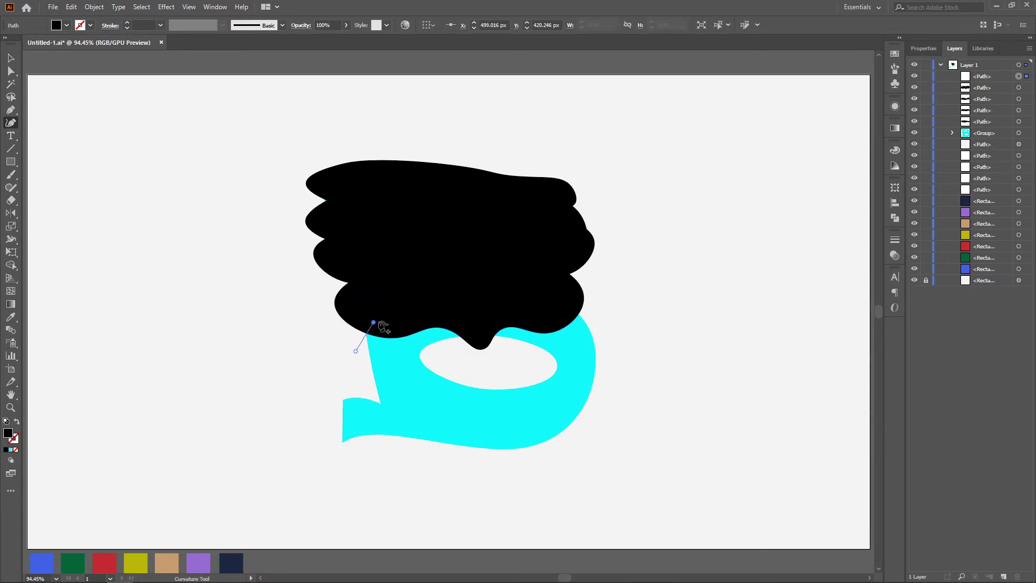
click(373, 322)
click(464, 312)
click(546, 322)
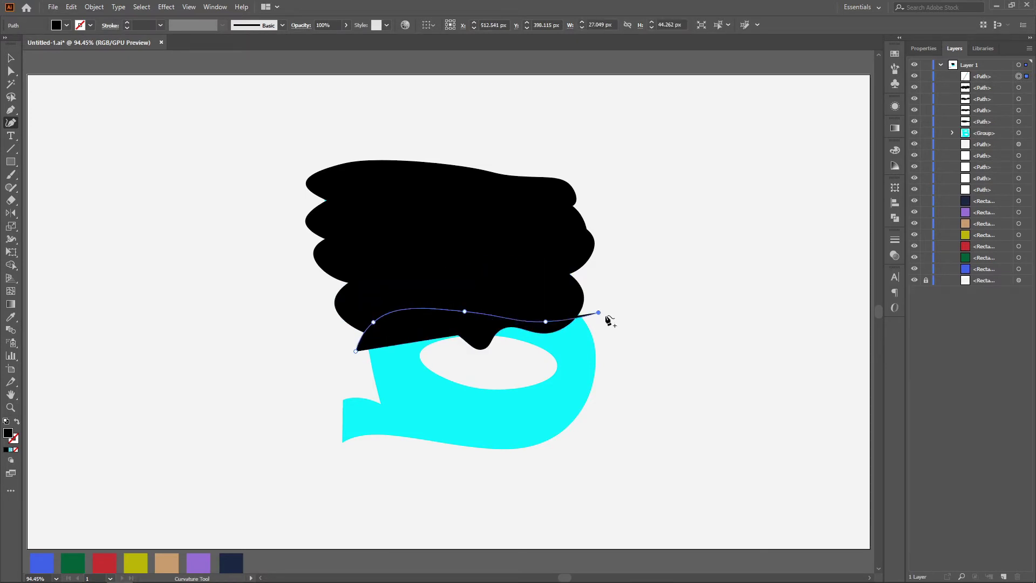
click(598, 312)
click(609, 337)
click(579, 357)
click(535, 353)
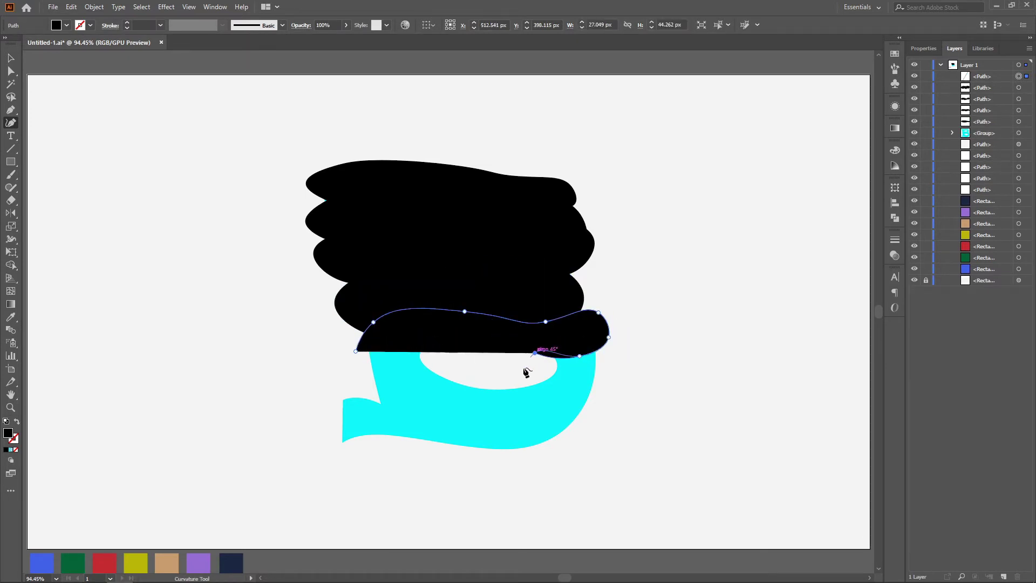
click(482, 366)
click(356, 351)
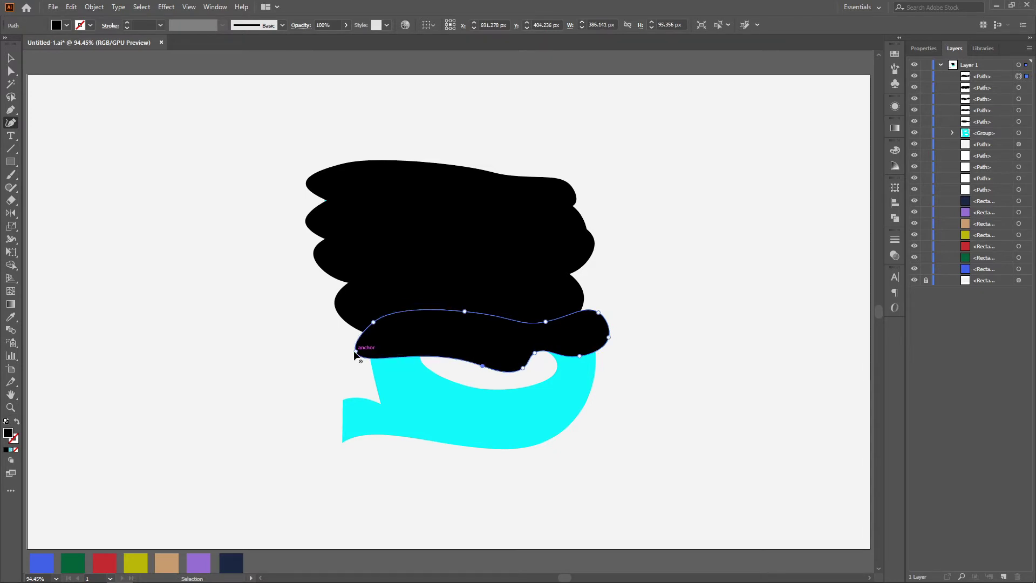
key(ctrl+z)
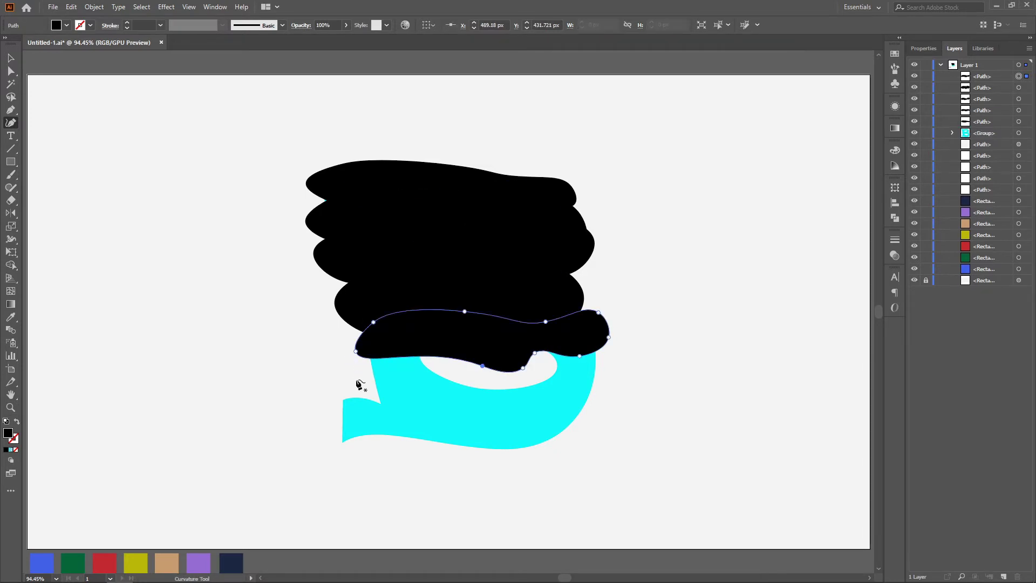
Draw and close a sixth wavy blob lower down the B
click(356, 379)
click(387, 347)
click(456, 349)
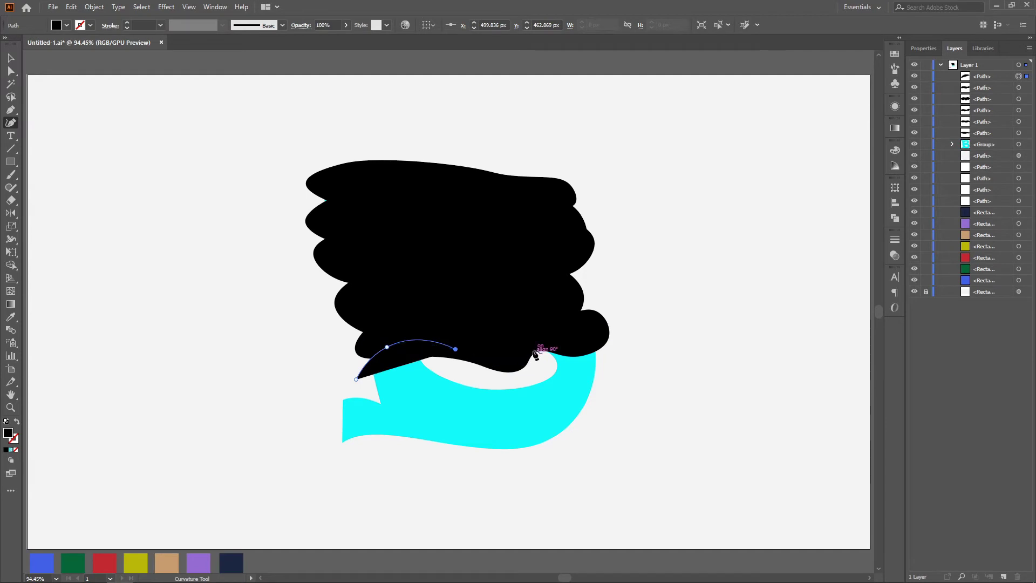
click(518, 360)
click(546, 342)
click(608, 356)
click(589, 381)
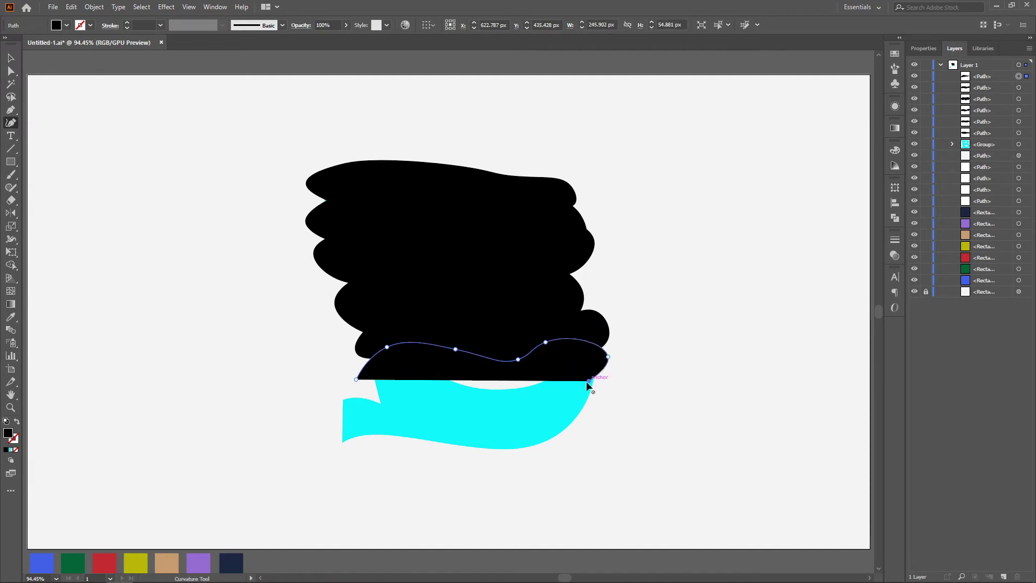
click(492, 383)
click(457, 390)
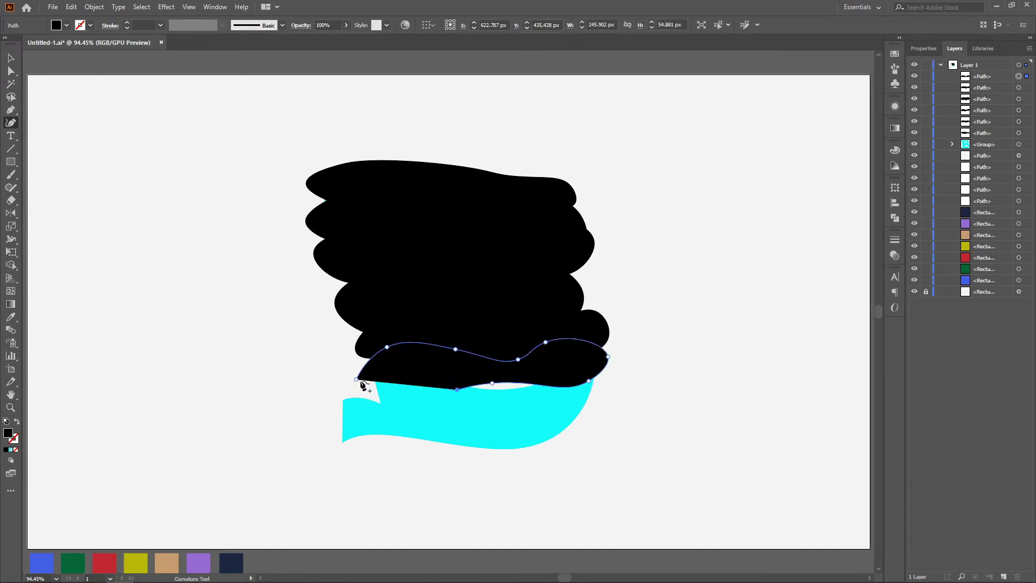
click(356, 380)
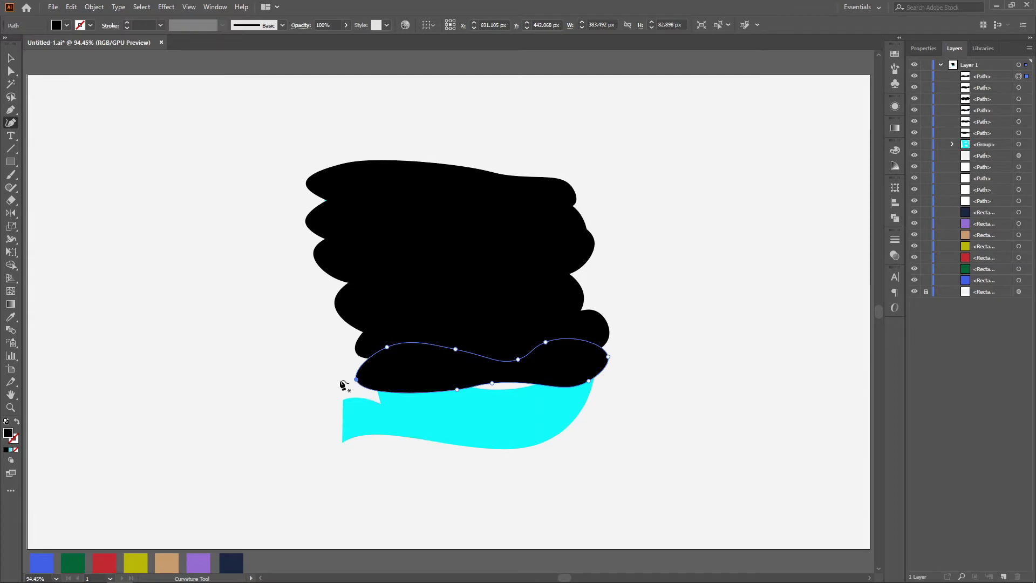
click(333, 393)
Shape the bottom blob's top, right end and lower edge over the B's tail
click(350, 384)
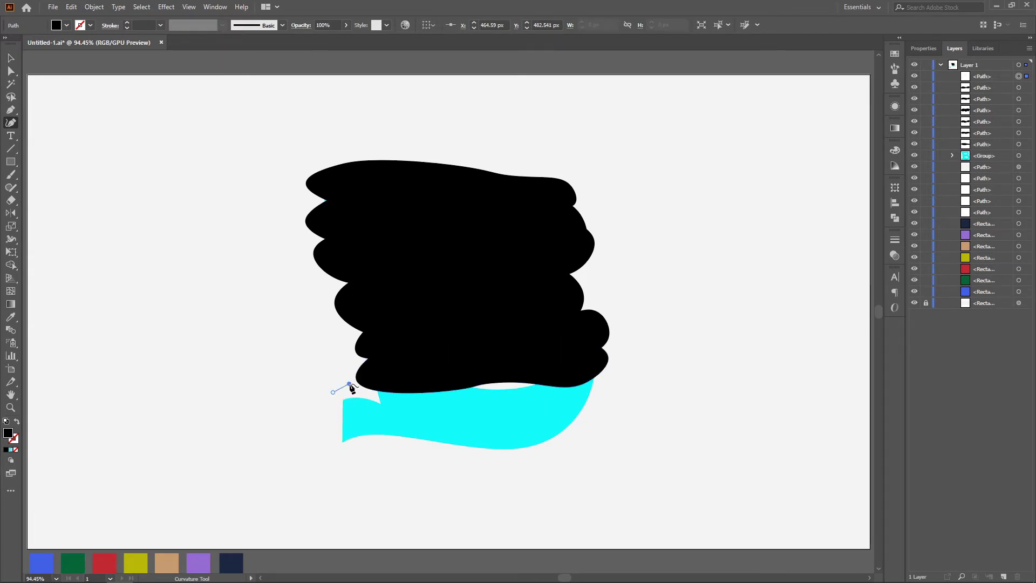
click(523, 373)
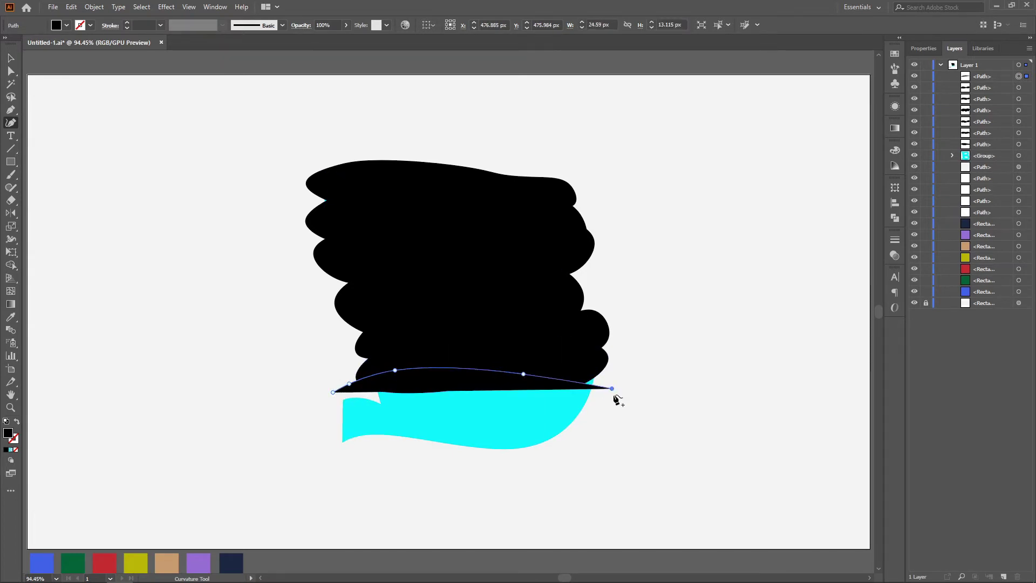
click(611, 388)
drag(611, 388, 590, 371)
click(626, 387)
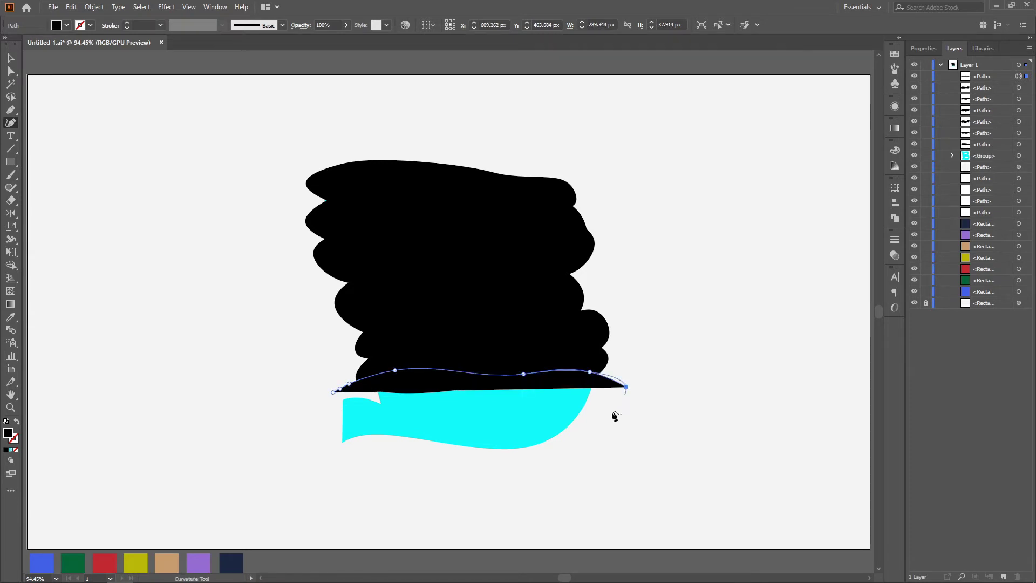
click(594, 427)
click(563, 437)
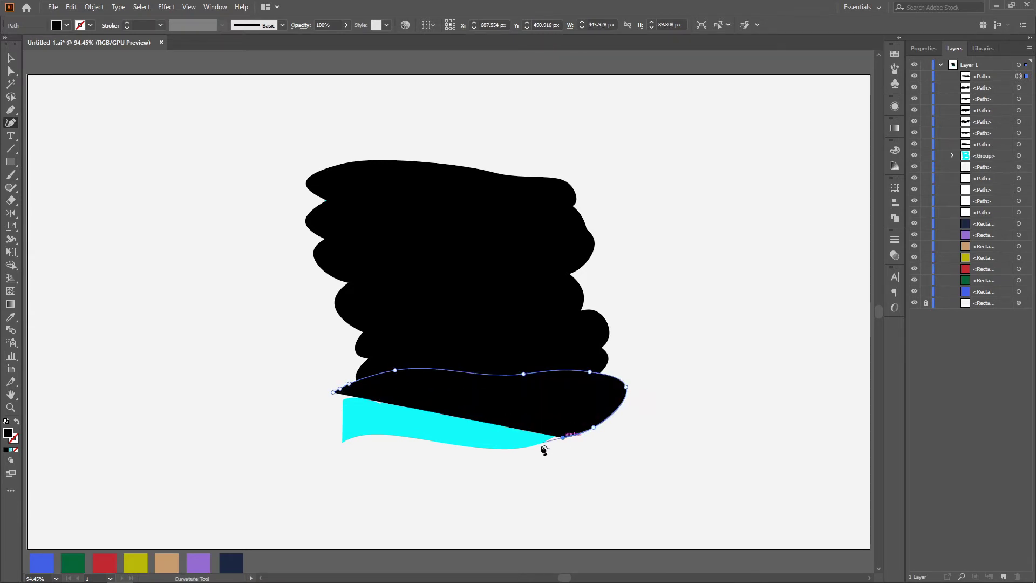
click(514, 454)
click(487, 438)
drag(487, 438, 483, 458)
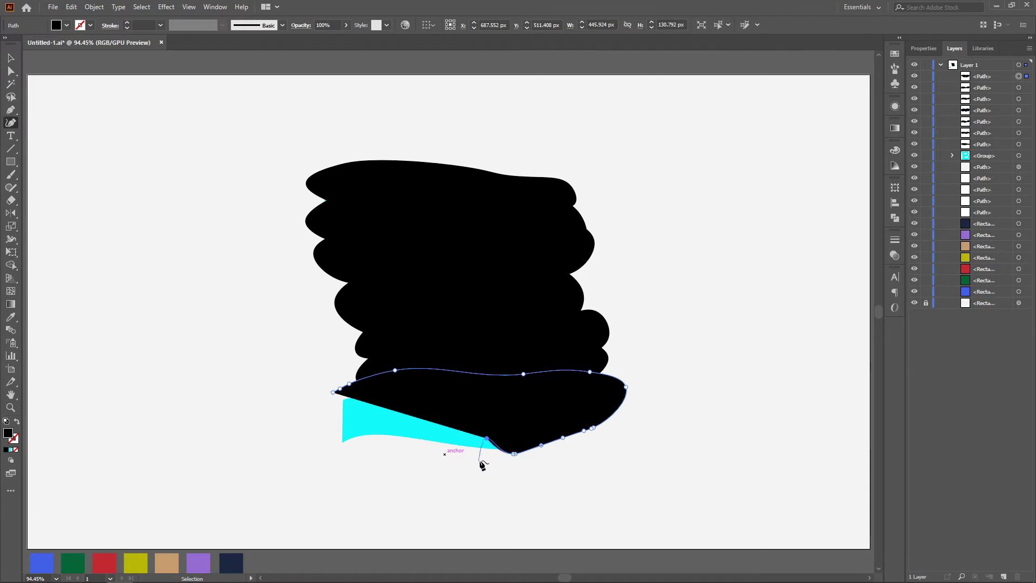
Round the bottom blob's left edge and close its outline at the start point
click(414, 447)
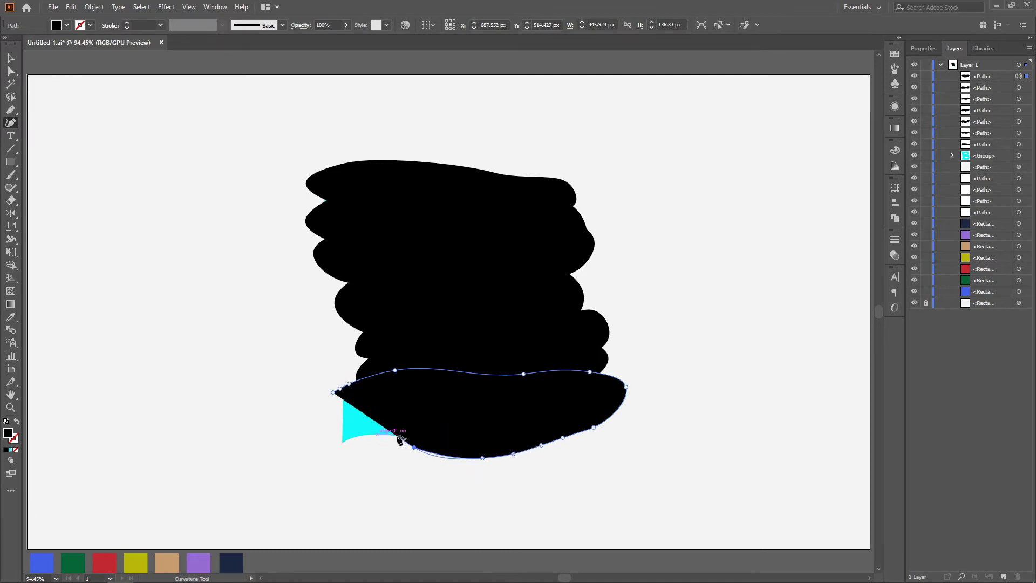
click(395, 435)
click(372, 441)
click(339, 448)
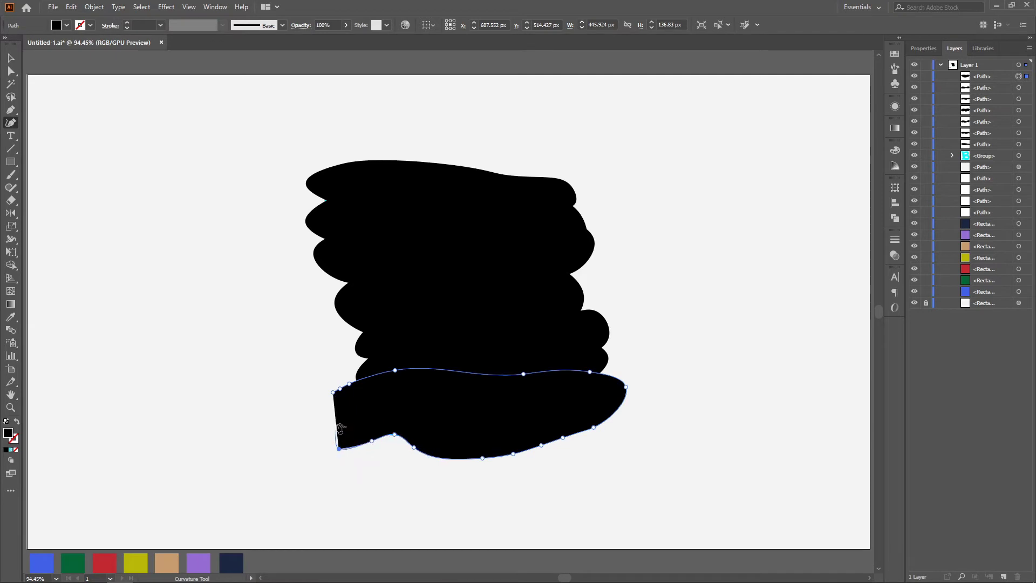
click(333, 393)
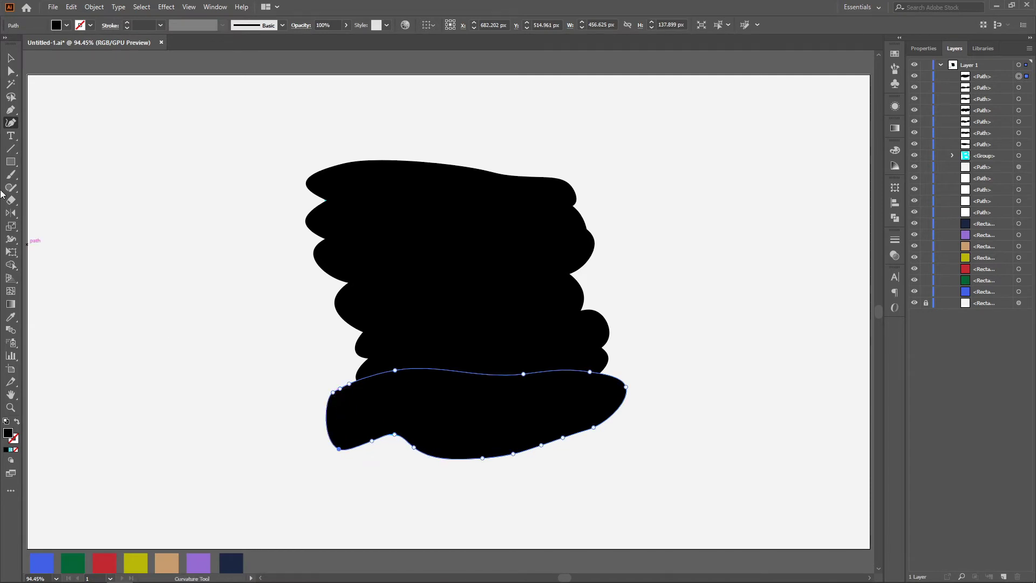
click(7, 56)
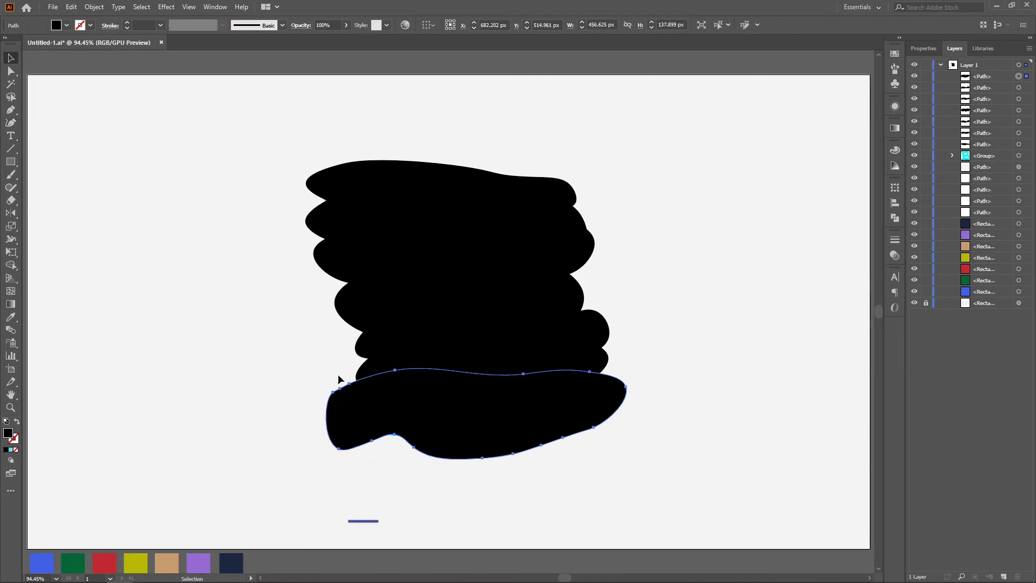
Fill the bottom blob dark navy and the blob above it purple with the Eyedropper
click(11, 318)
click(237, 562)
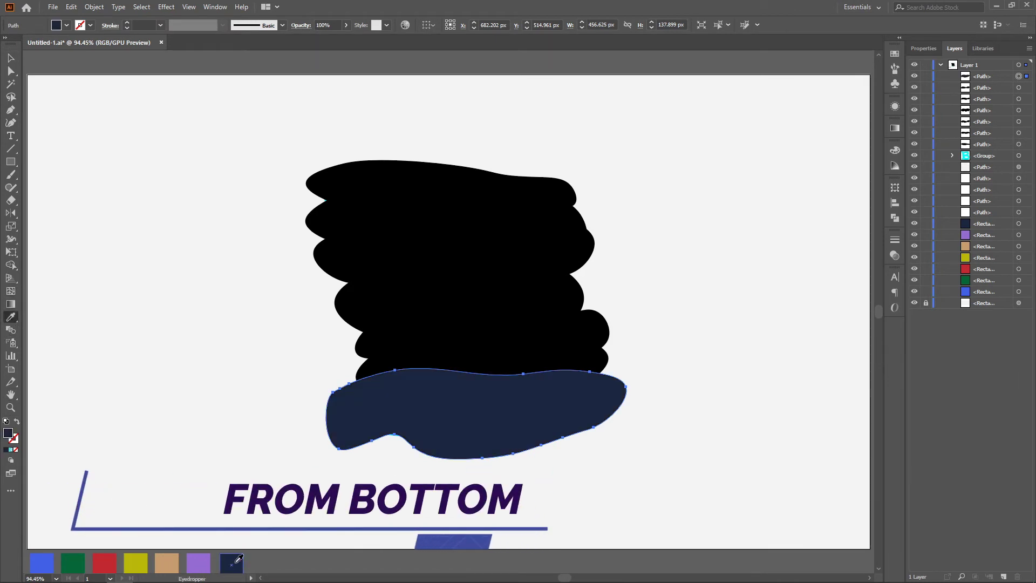
click(11, 59)
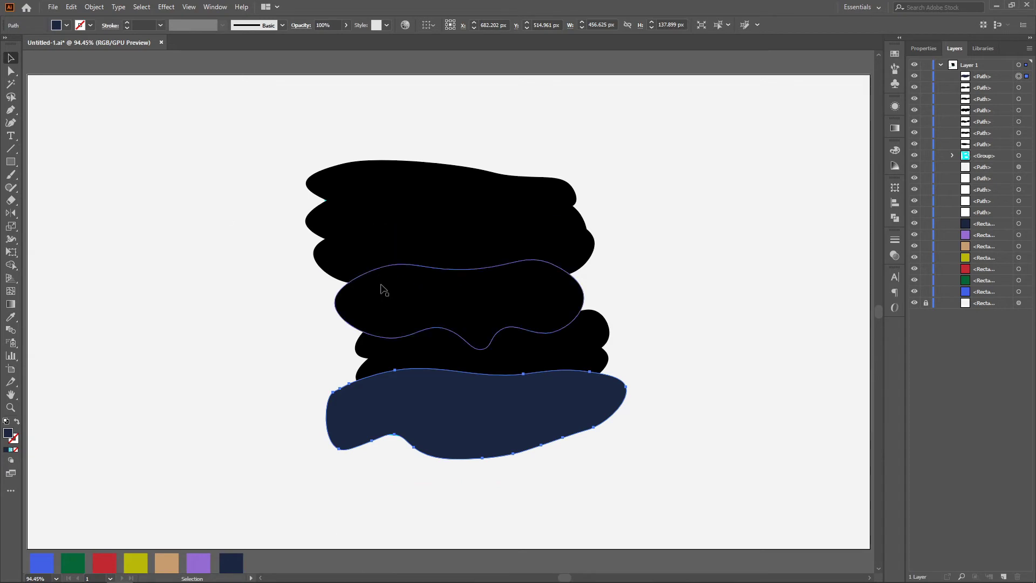
click(398, 363)
click(8, 320)
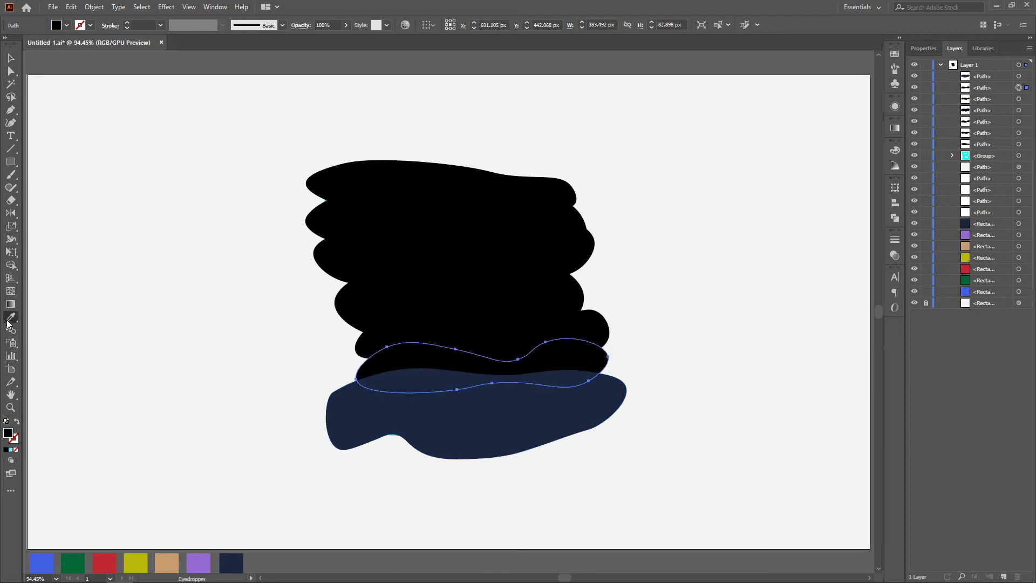
click(205, 562)
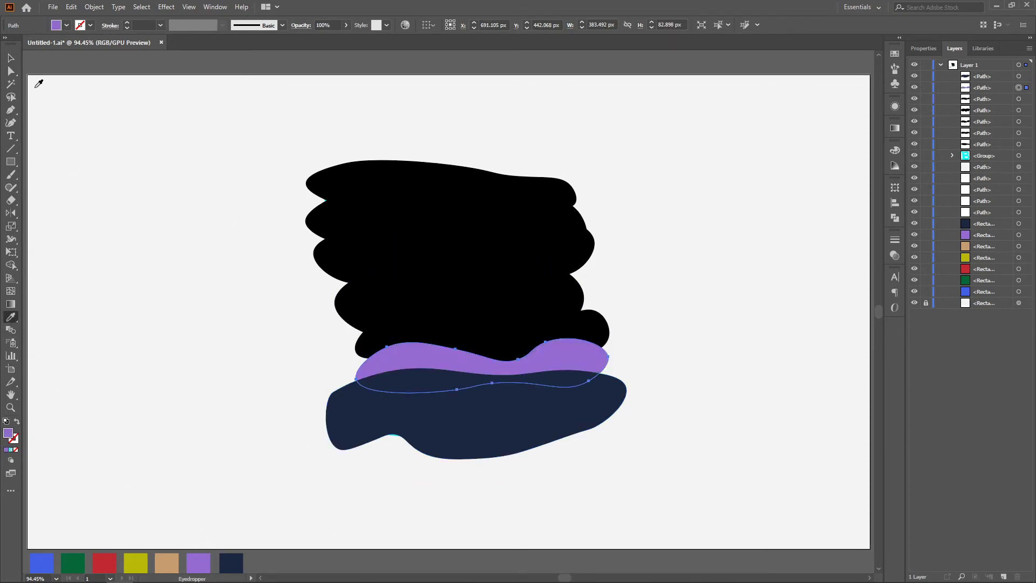
Fill the next blob up with the tan swatch
click(9, 59)
click(513, 349)
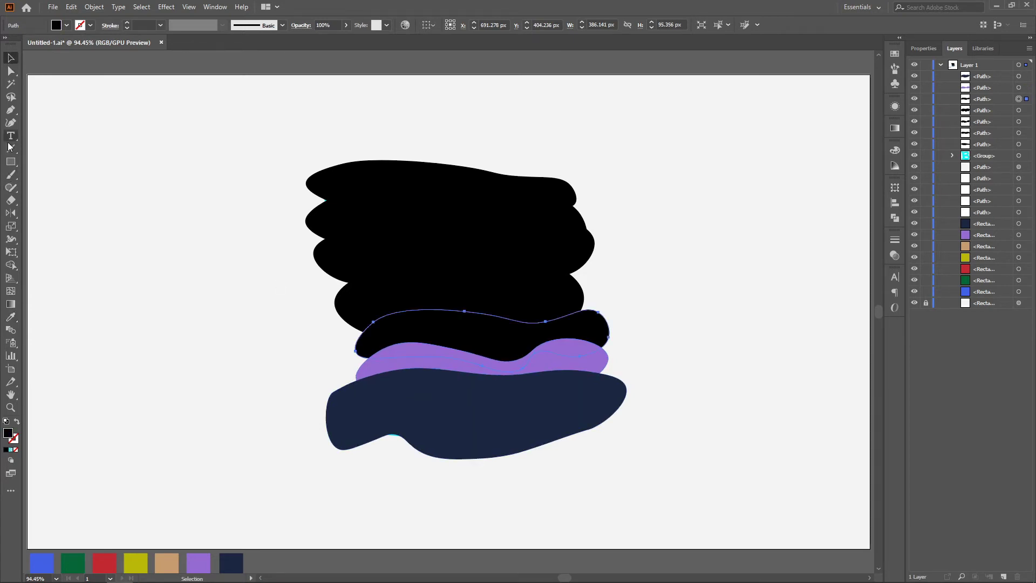
click(10, 317)
click(166, 562)
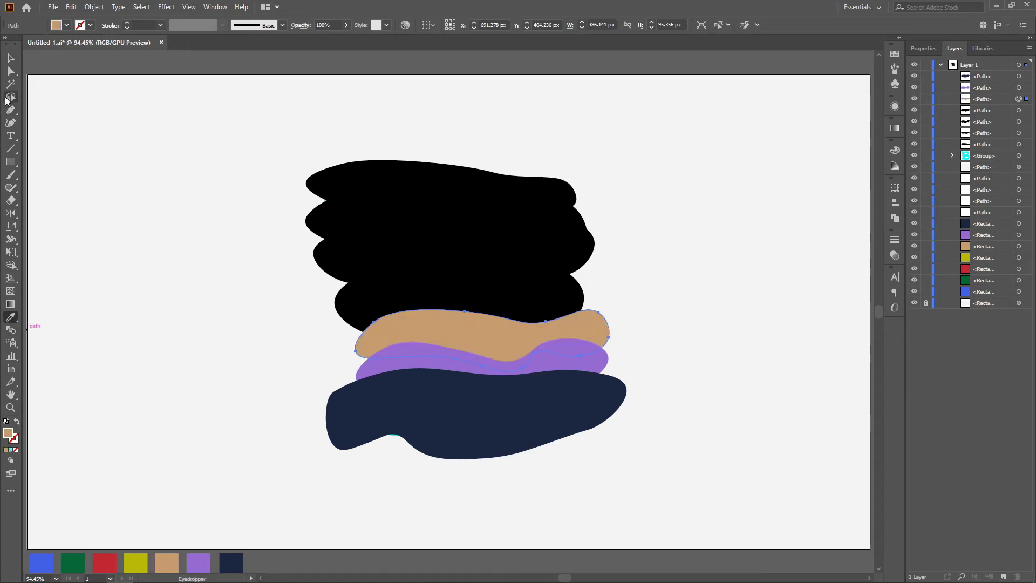
click(9, 58)
Fill the two black blobs above the tan one yellow and red using the Eyedropper
click(378, 300)
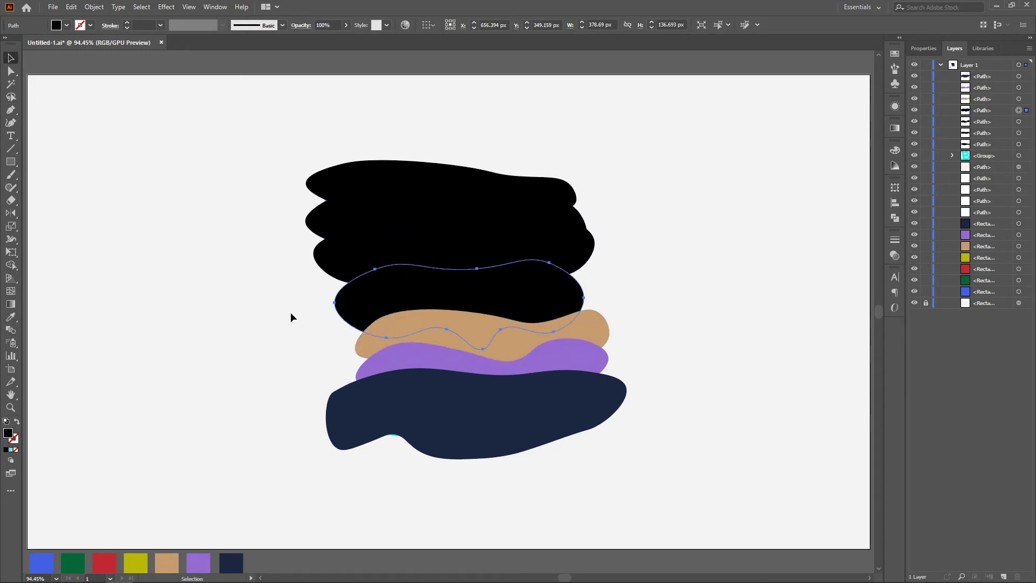
click(11, 318)
click(143, 563)
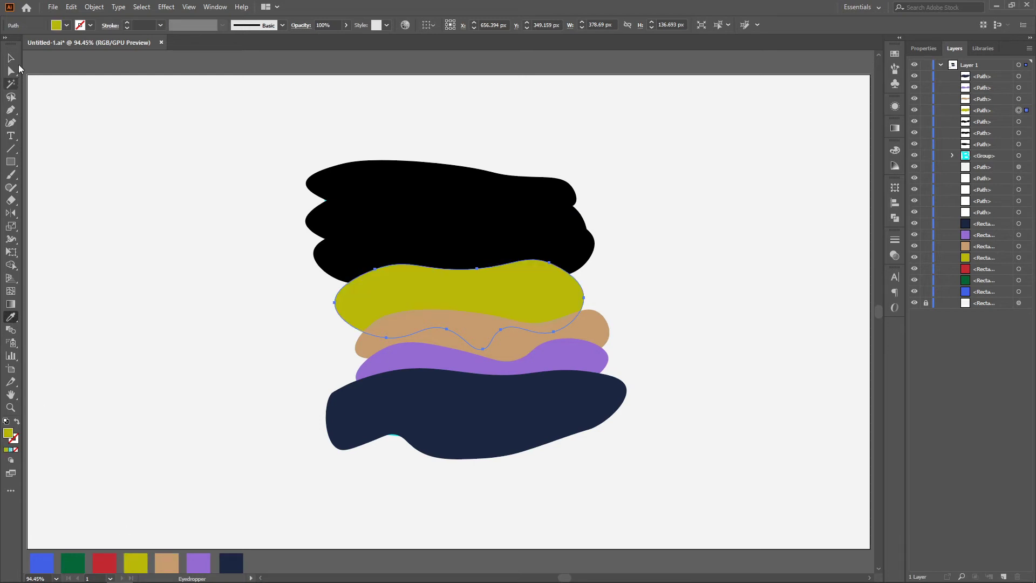
click(11, 58)
click(347, 248)
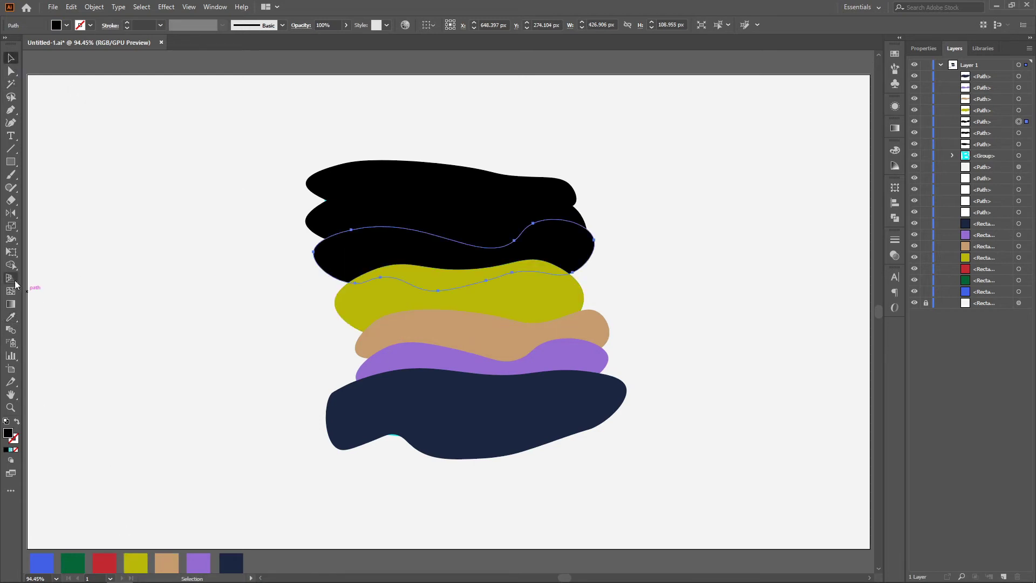
click(11, 318)
click(116, 564)
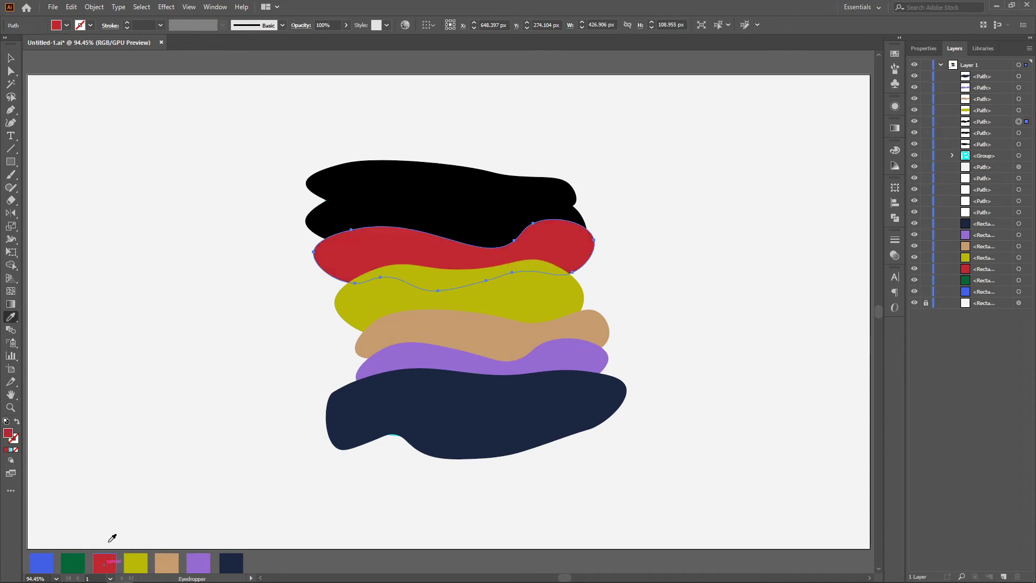
click(11, 58)
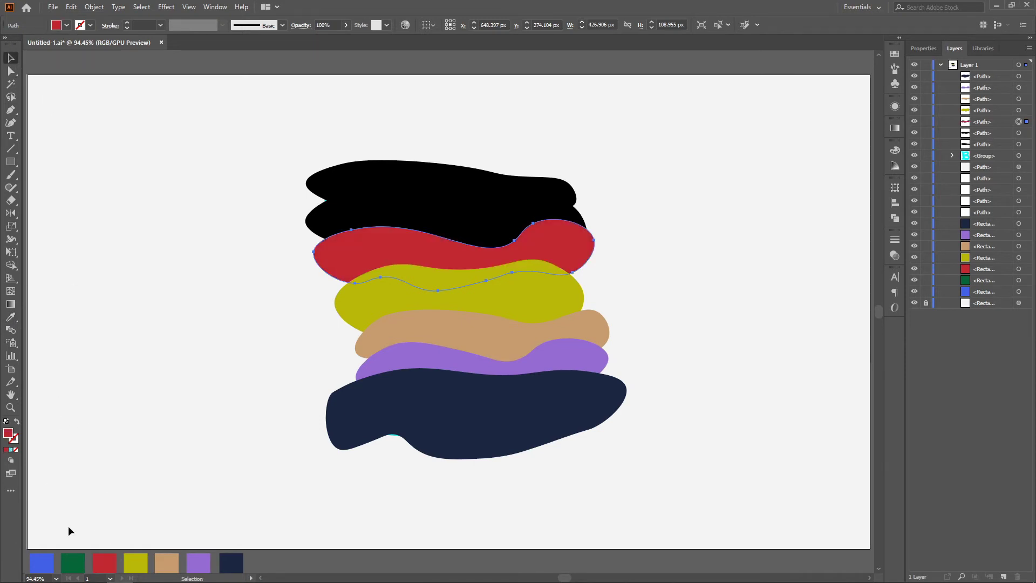
Fill the black blob above the red one with the green swatch
click(11, 319)
click(11, 59)
click(442, 216)
click(11, 319)
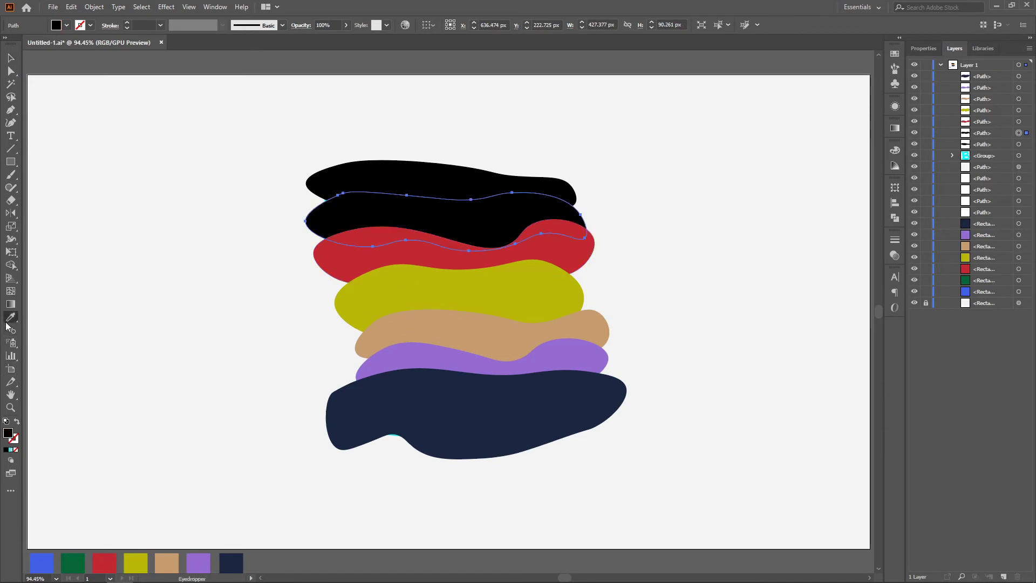
click(76, 567)
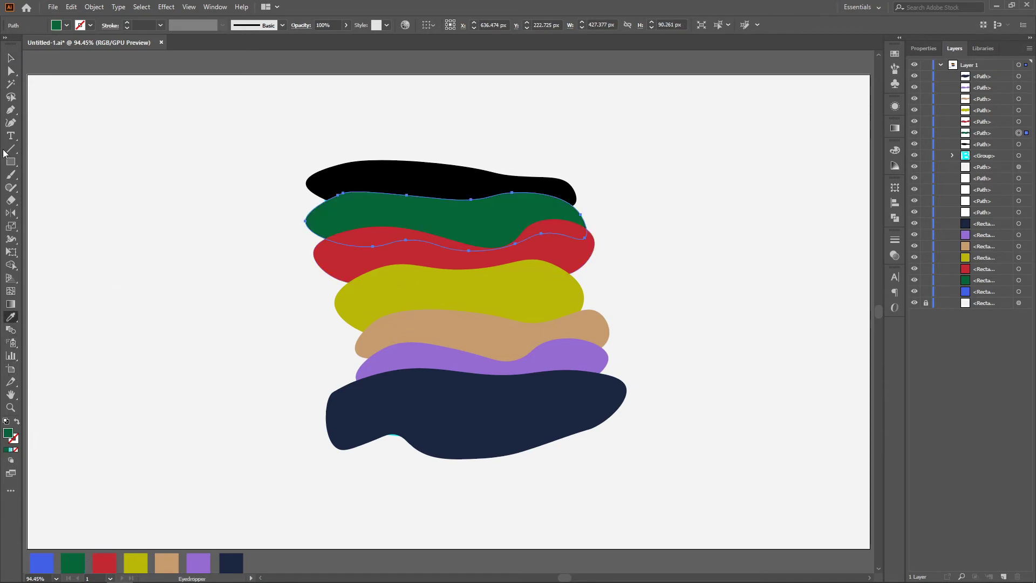
click(12, 58)
Fill the topmost blob with the blue swatch, then deselect it
click(346, 179)
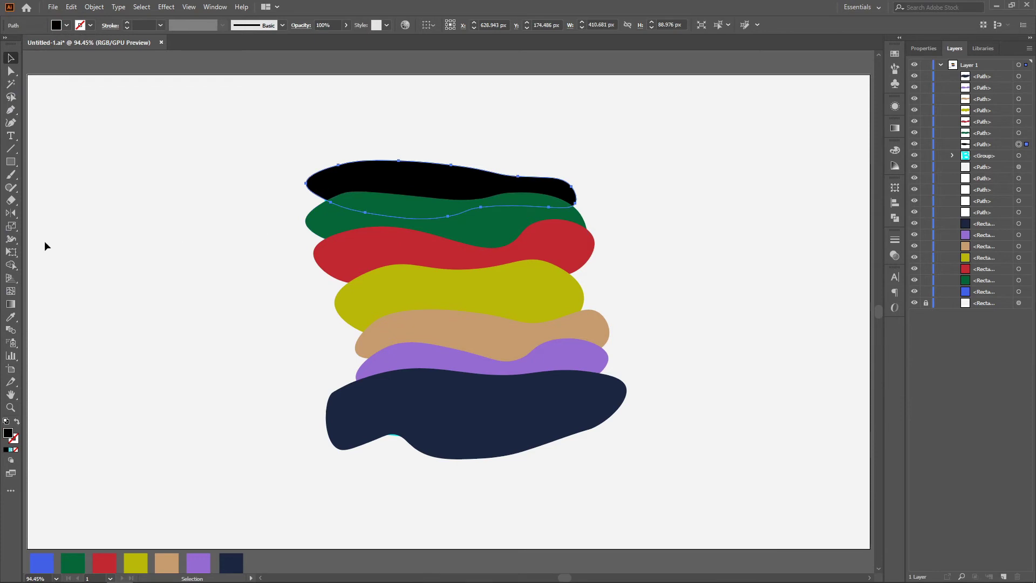
click(5, 323)
click(46, 556)
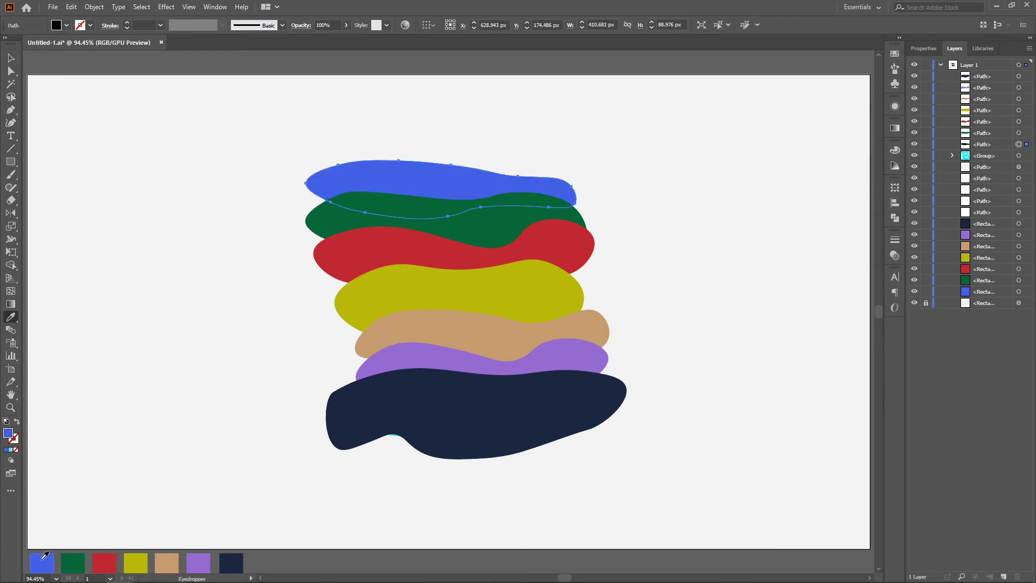
click(9, 57)
click(169, 370)
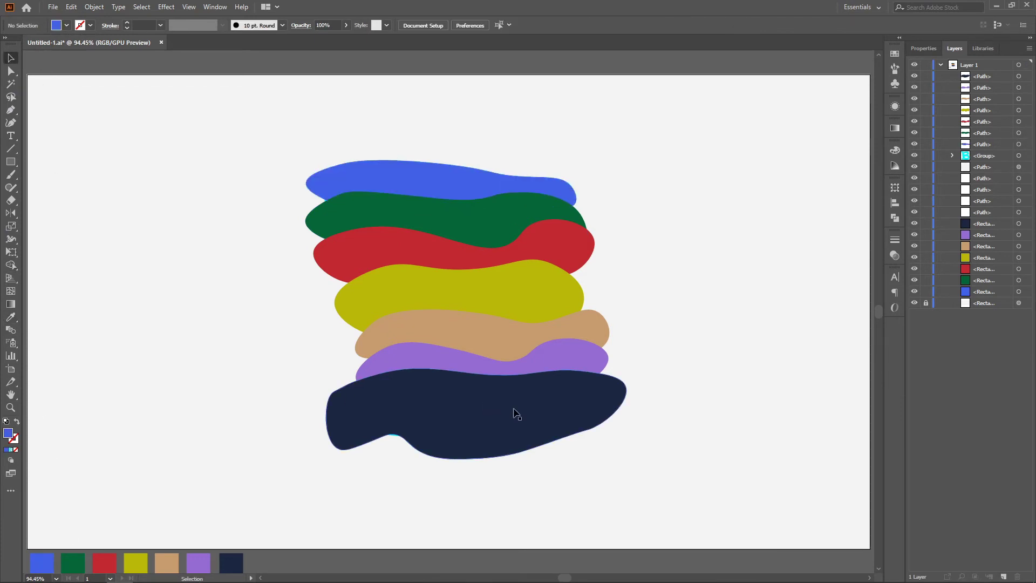
right_click(516, 415)
mouse_move(544, 354)
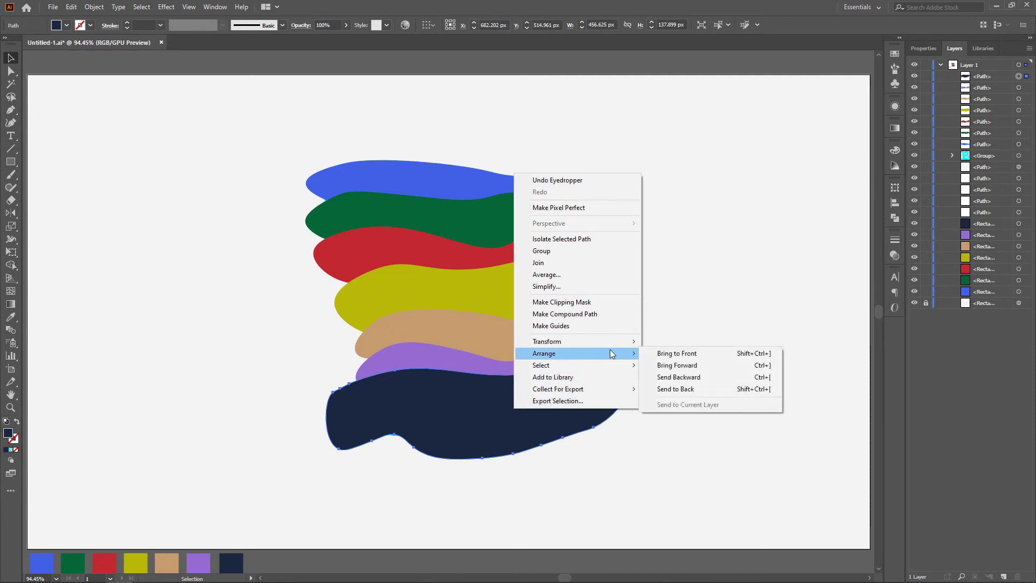
Bring the navy blob to the front and give it a drop shadow
click(680, 355)
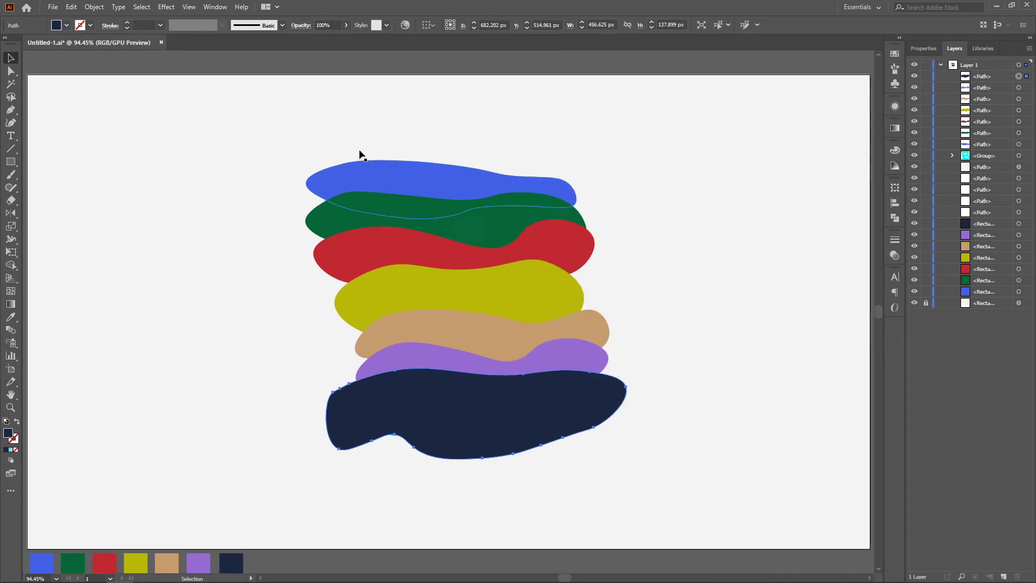
click(166, 6)
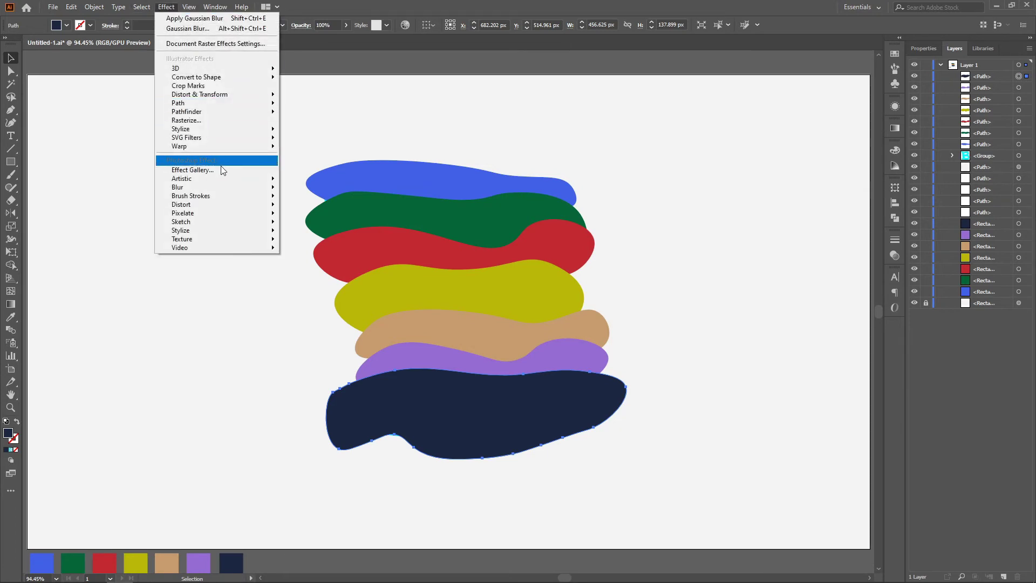
mouse_move(182, 128)
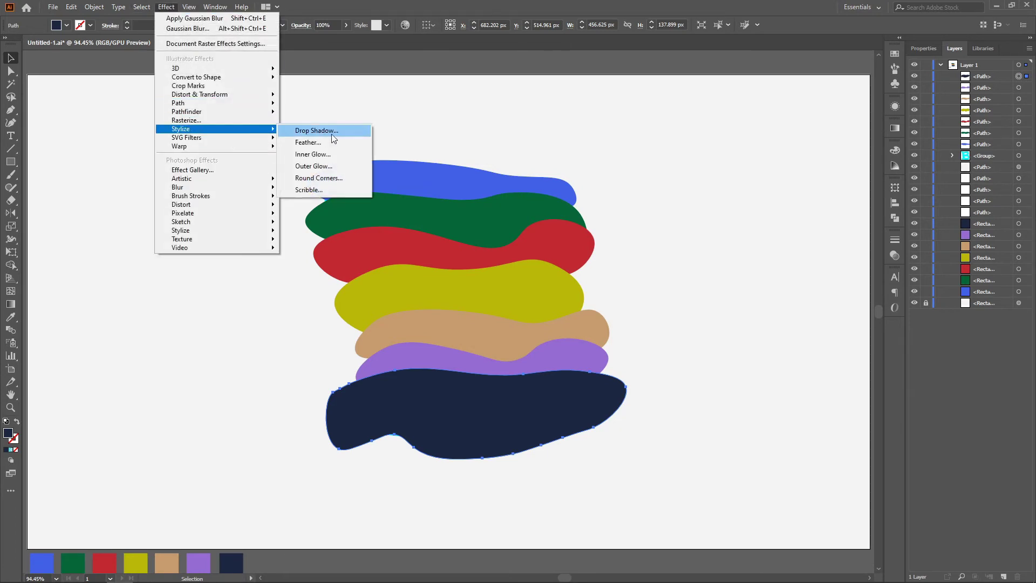
click(323, 132)
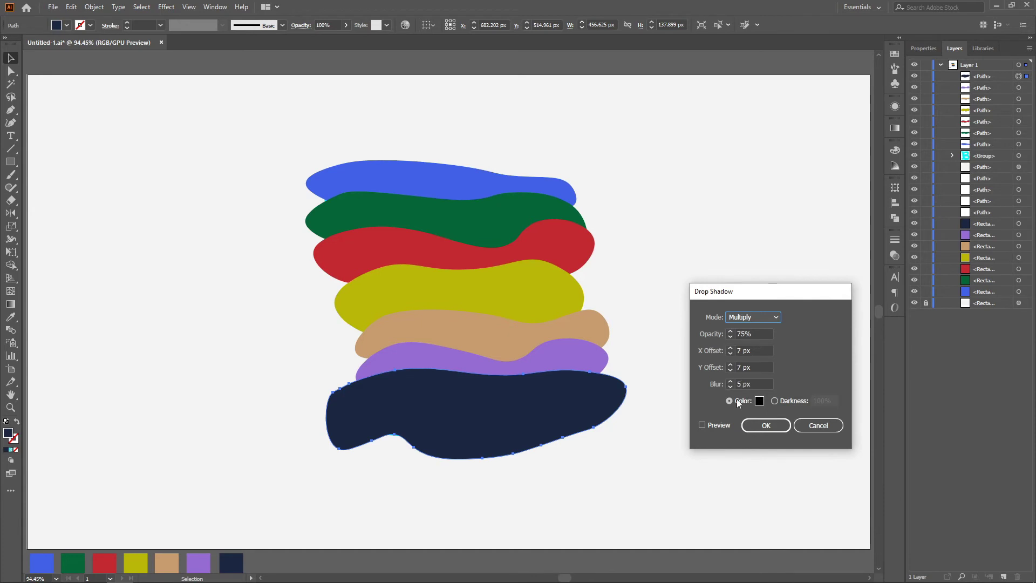
click(766, 425)
Bring the purple blob in front of the navy one and add a drop shadow
click(456, 367)
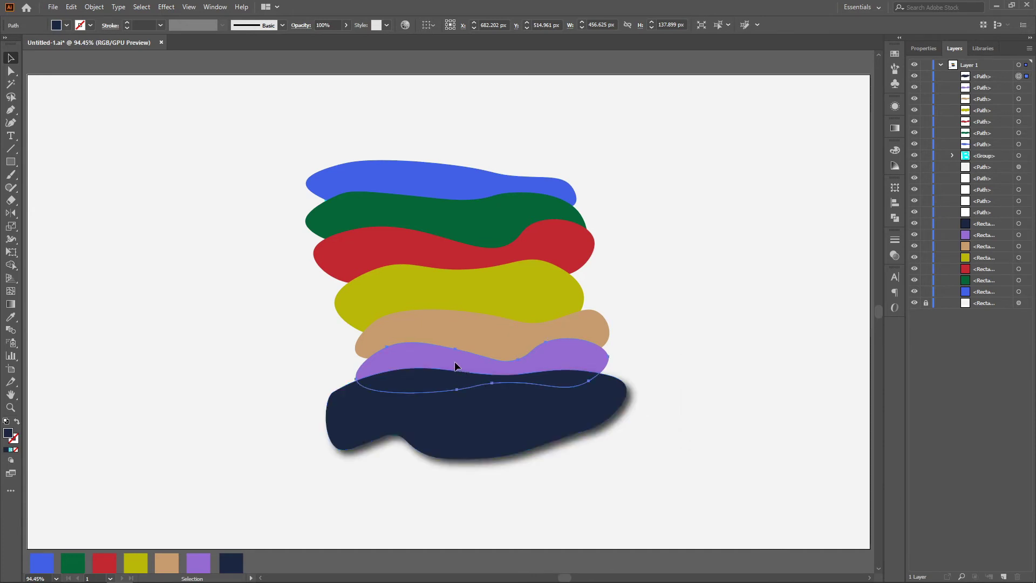
right_click(456, 366)
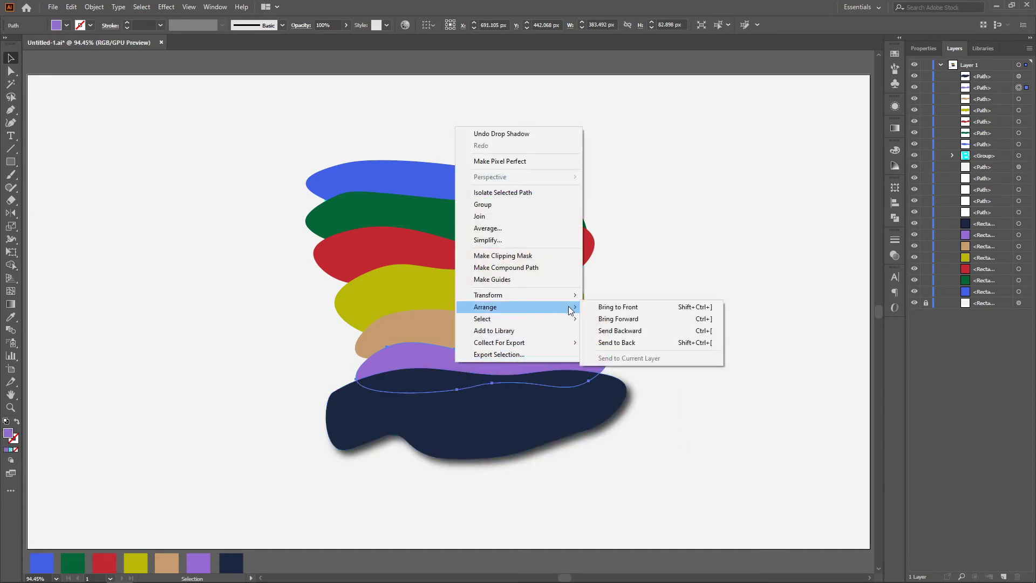
click(621, 307)
click(166, 7)
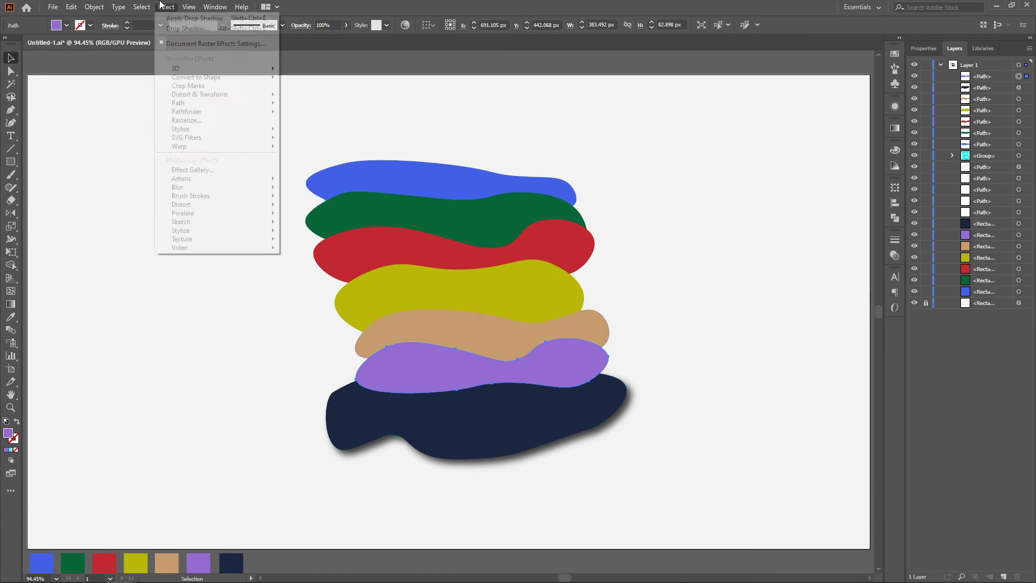
mouse_move(180, 128)
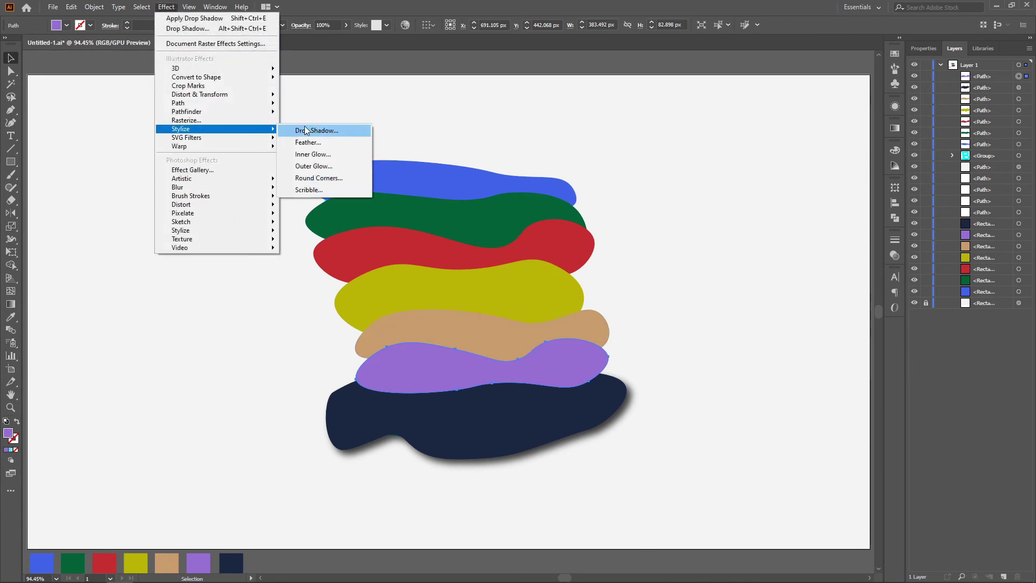
click(318, 132)
click(758, 426)
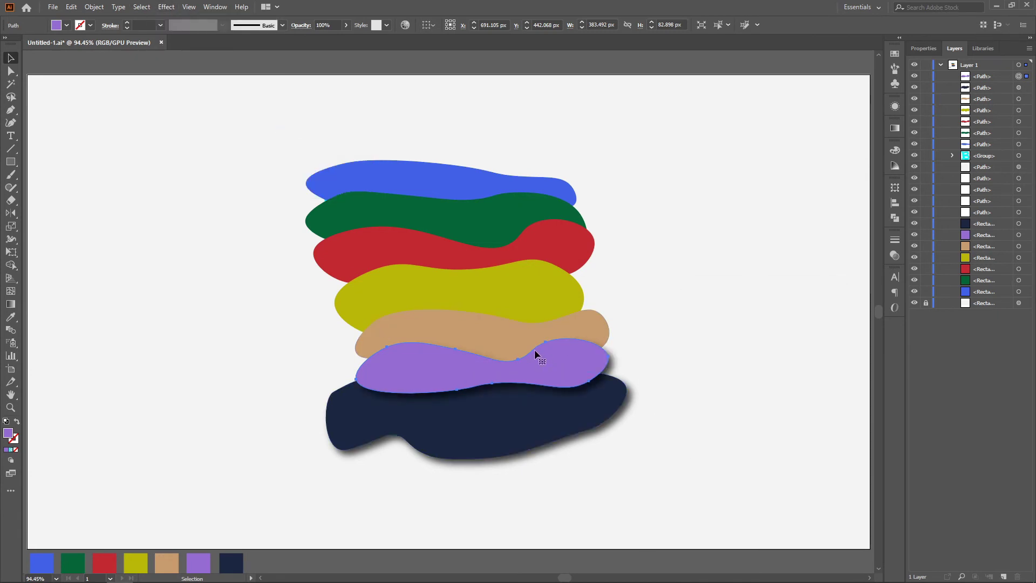
Bring the tan blob forward with a drop shadow, then bring the yellow blob to the front
click(497, 332)
right_click(443, 324)
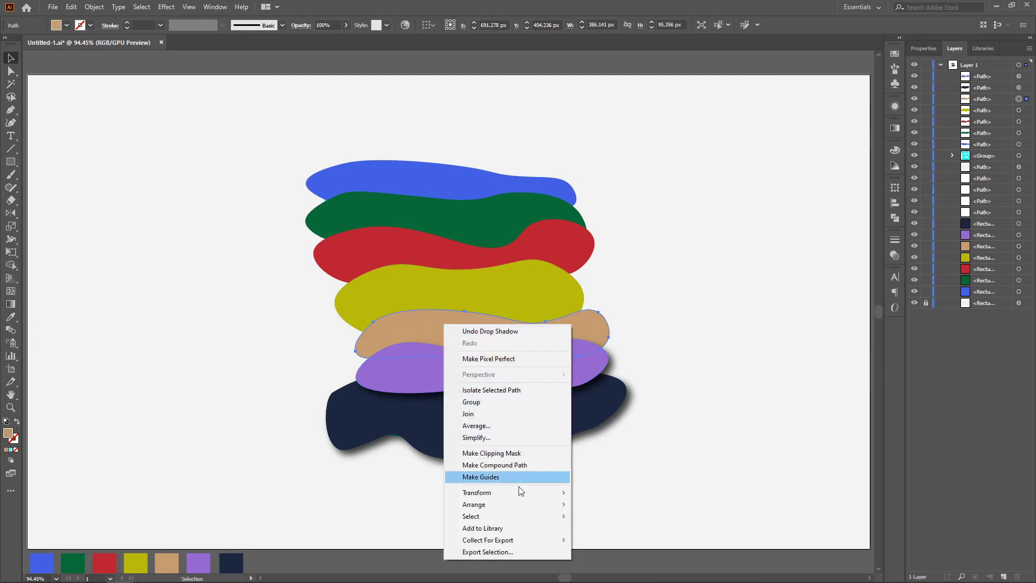
mouse_move(474, 504)
click(594, 503)
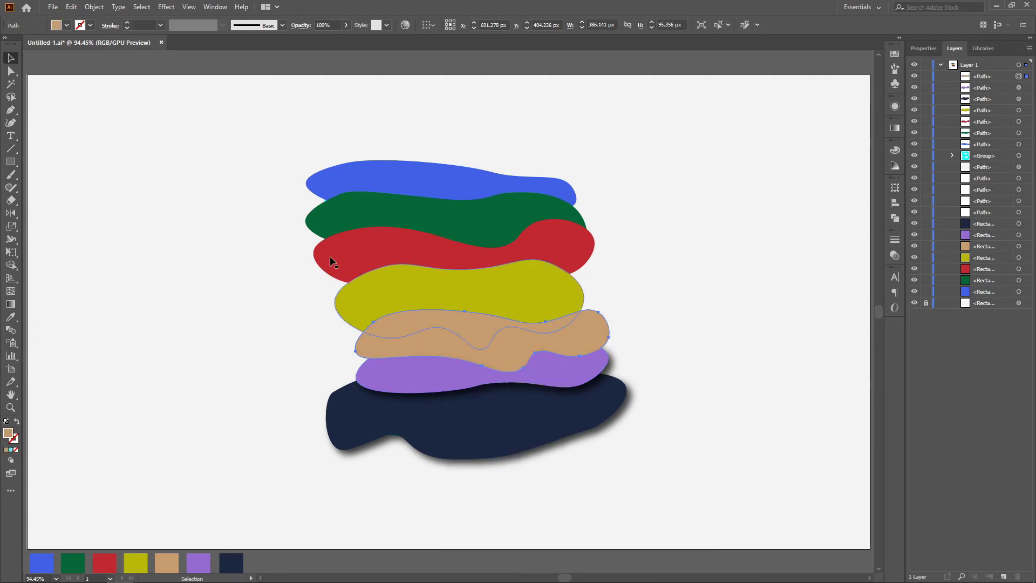
click(163, 5)
mouse_move(215, 128)
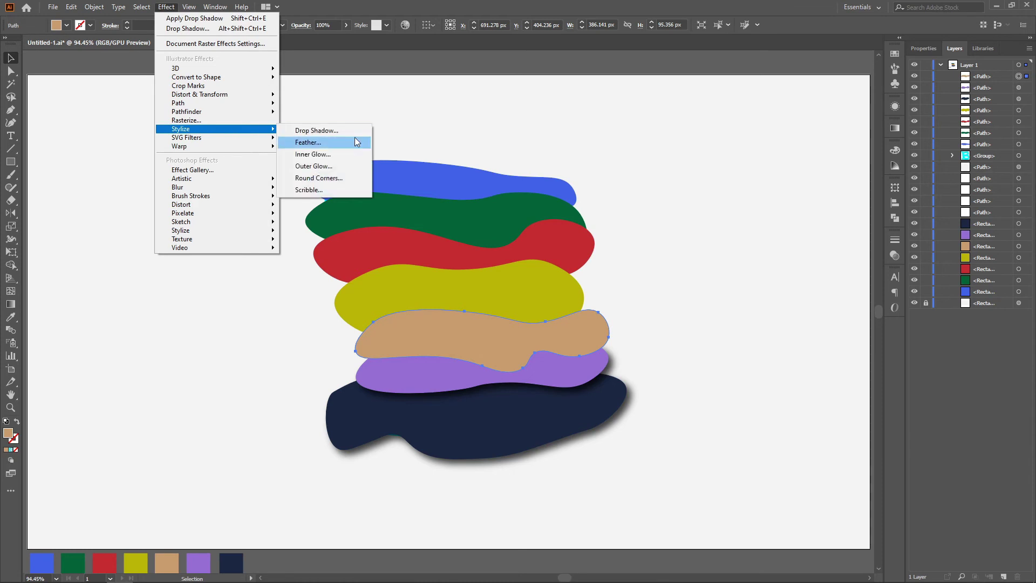
click(319, 130)
key(Return)
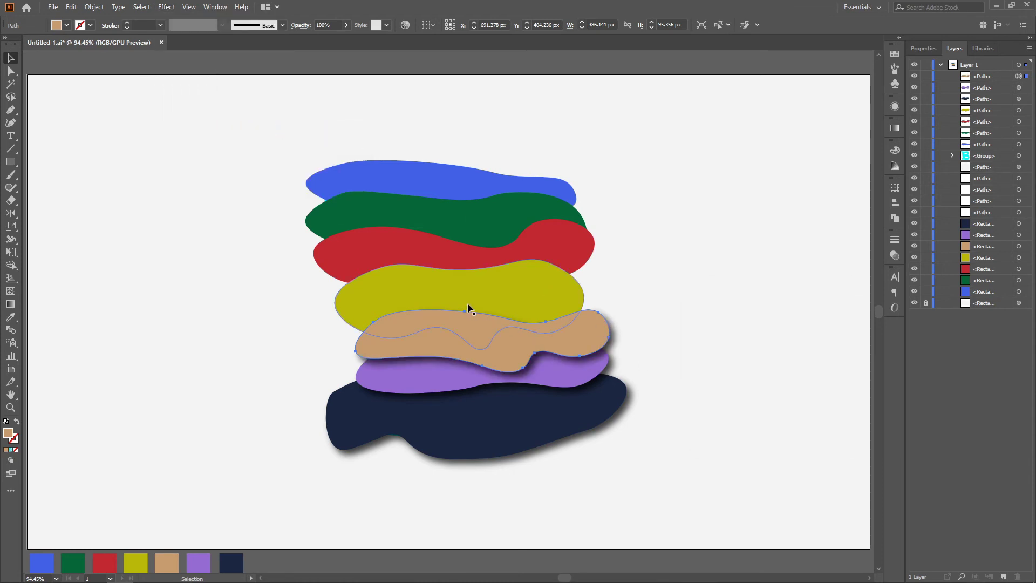
right_click(464, 296)
mouse_move(518, 476)
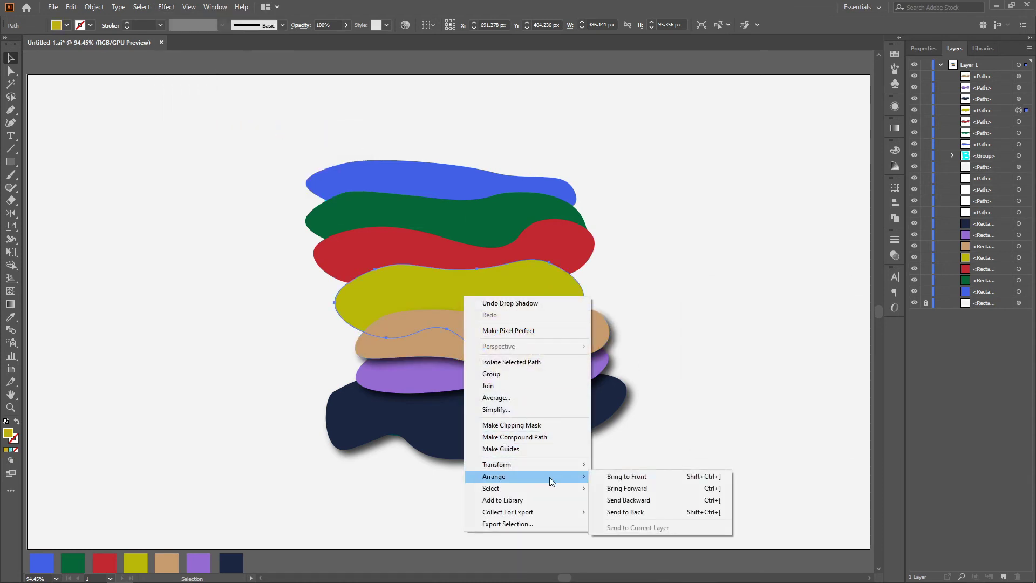
click(605, 478)
click(143, 6)
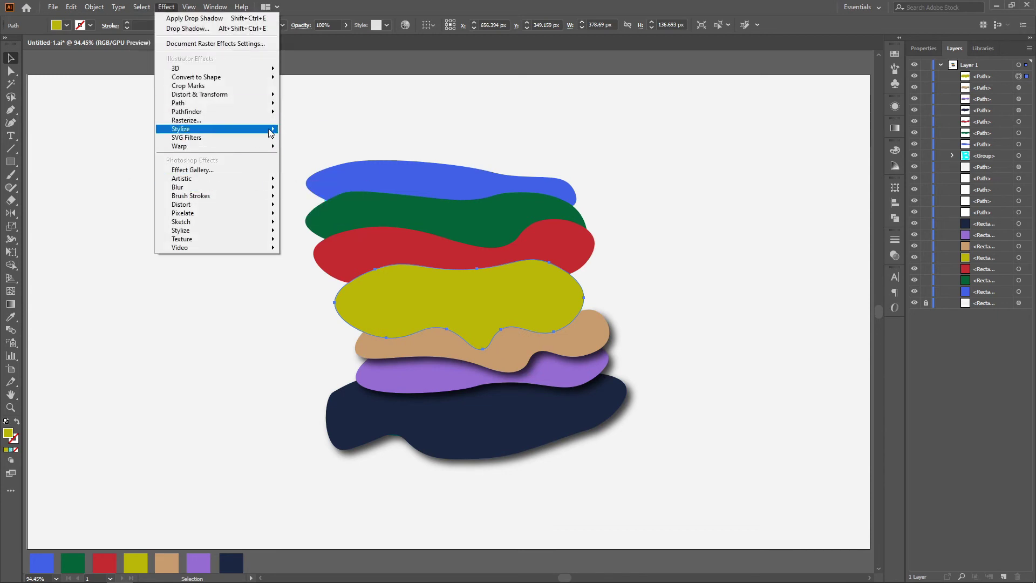
Add drop shadows to the yellow blob and to the red blob brought to the front
mouse_move(181, 129)
click(319, 131)
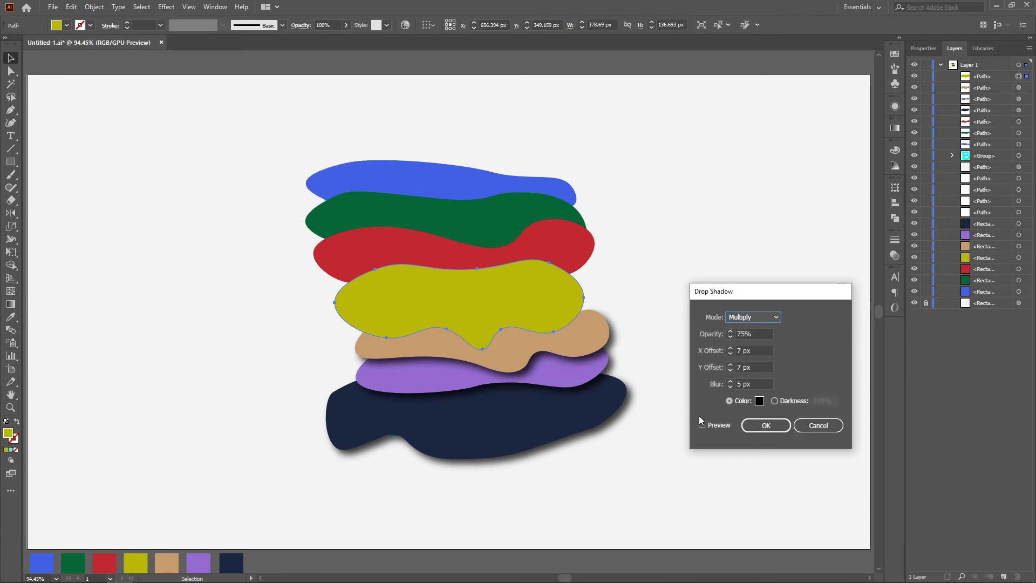
click(701, 425)
click(766, 426)
right_click(394, 237)
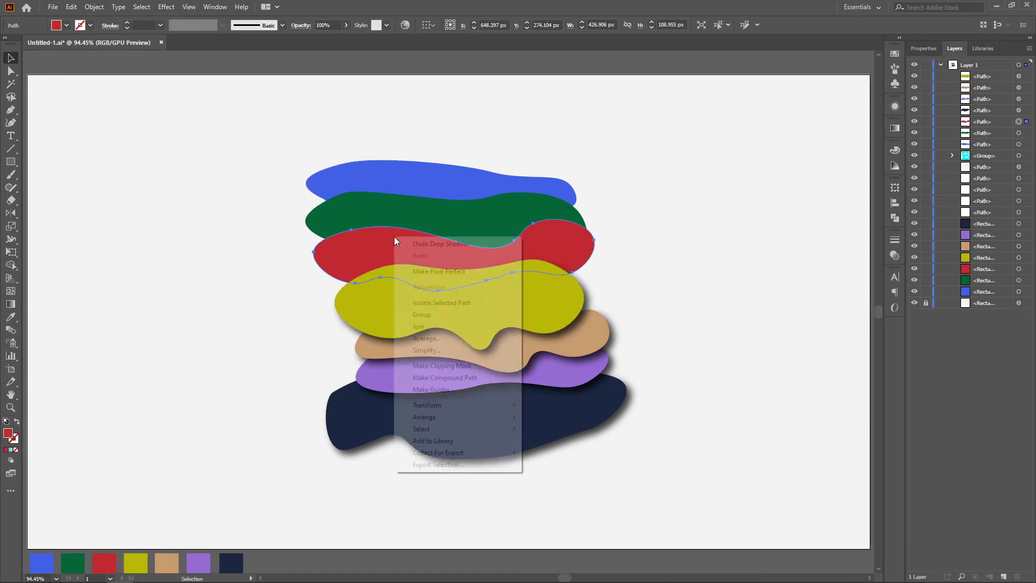
click(545, 413)
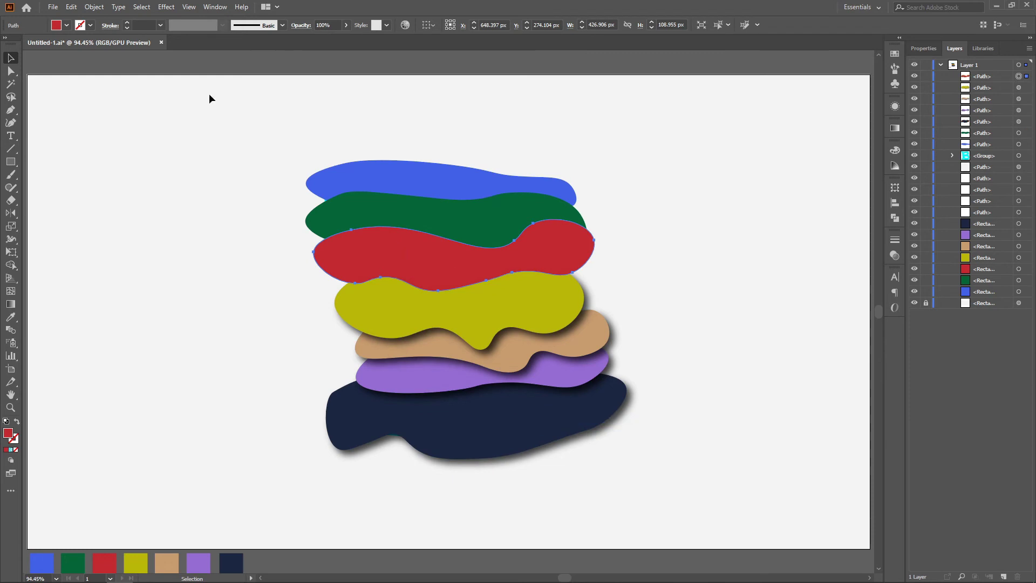
click(162, 7)
mouse_move(211, 187)
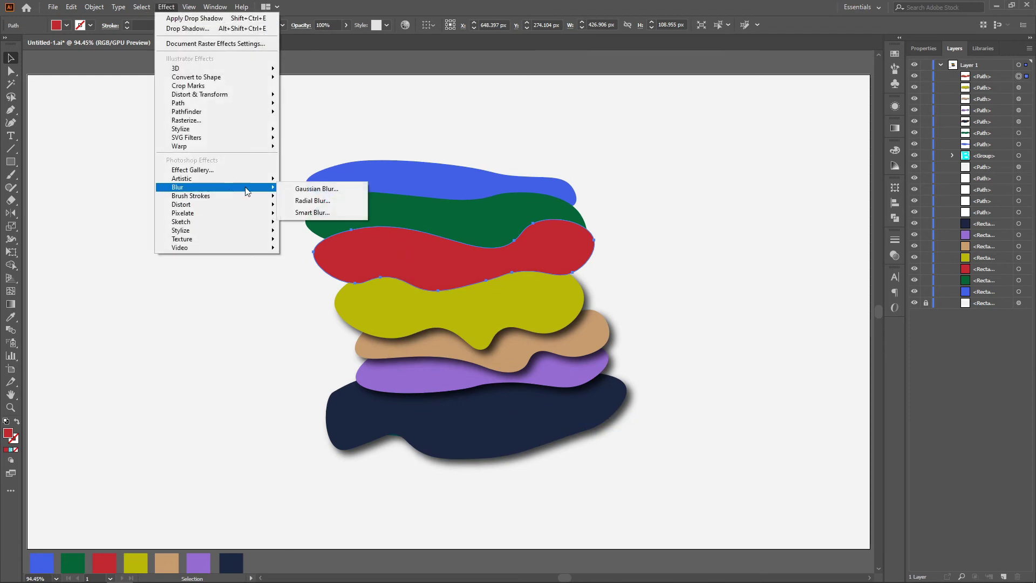
click(318, 130)
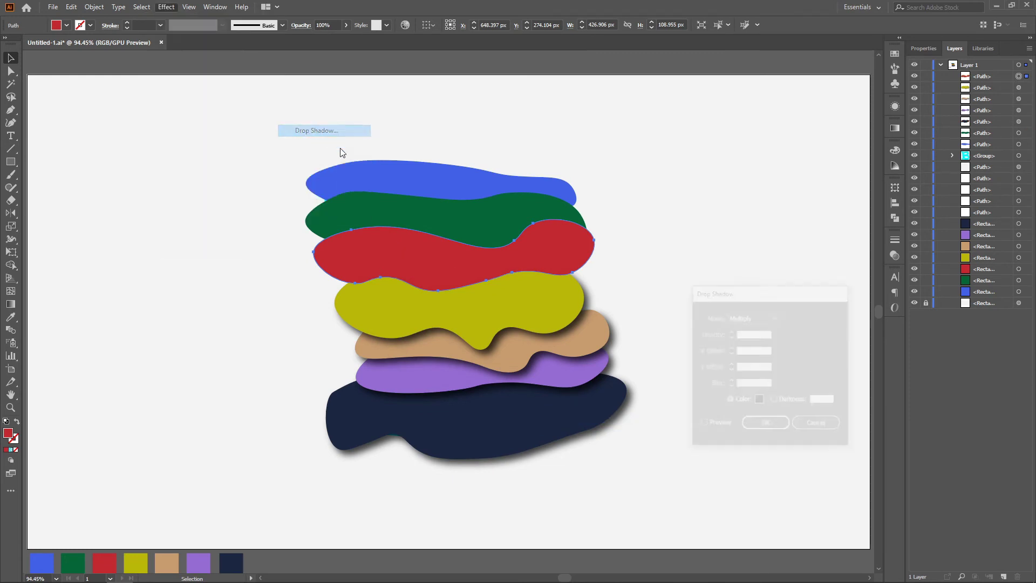
key(Return)
Bring the green blob to the front and give it a drop shadow
right_click(475, 225)
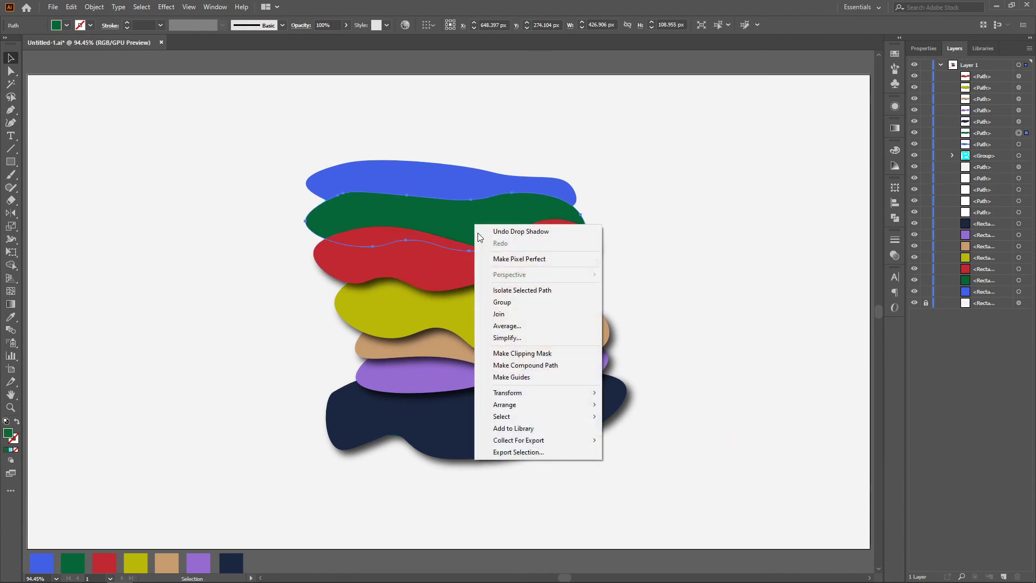
click(640, 405)
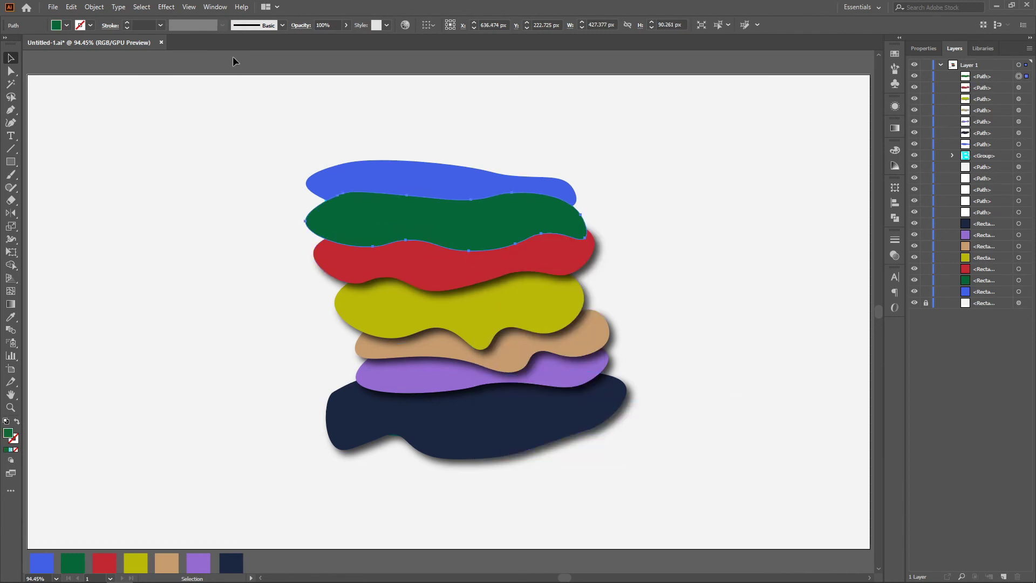
click(165, 6)
mouse_move(182, 129)
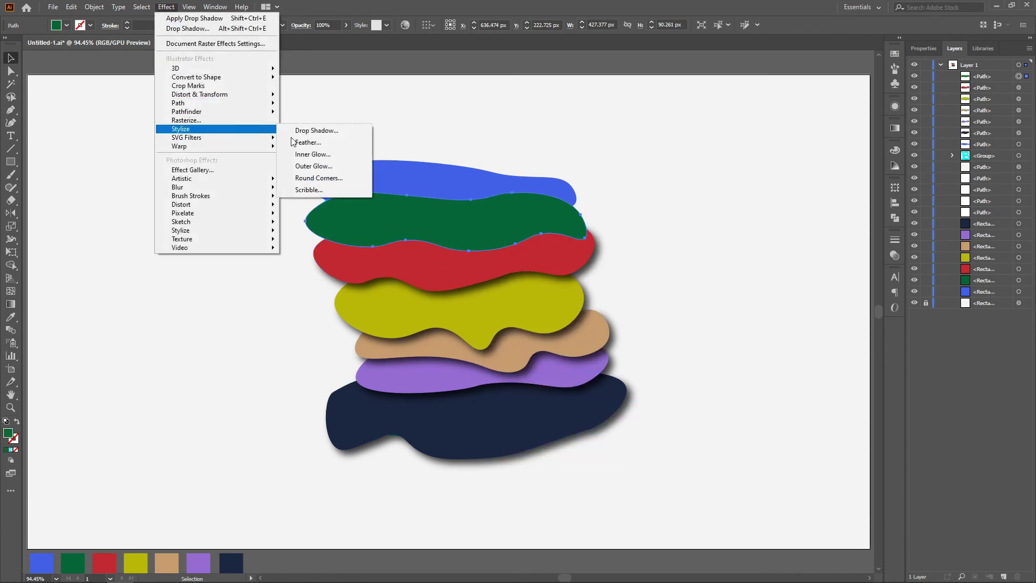
click(301, 132)
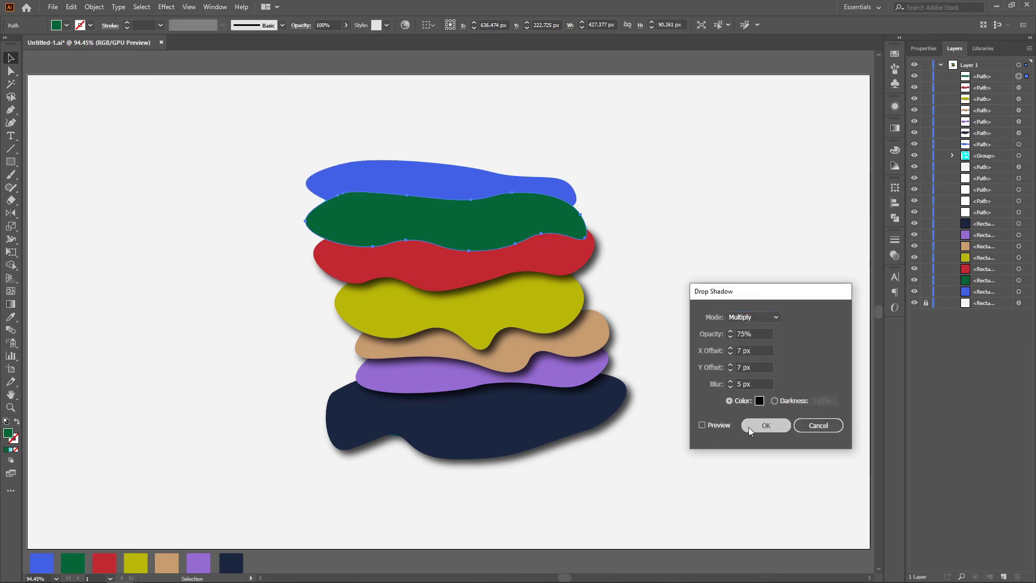
click(766, 425)
Bring the blue blob to the front with a drop shadow, then deselect it
right_click(401, 176)
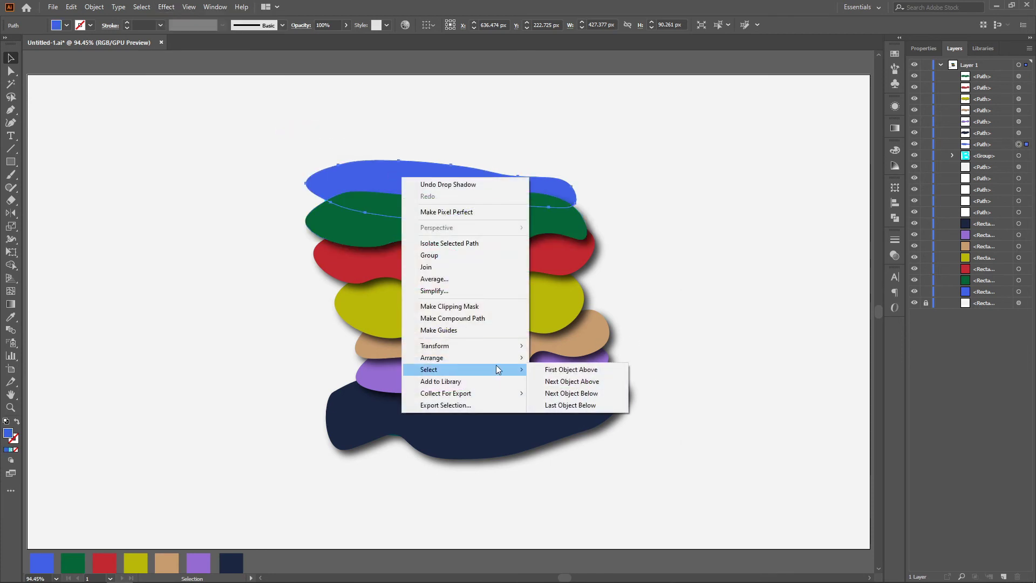
click(543, 359)
click(167, 6)
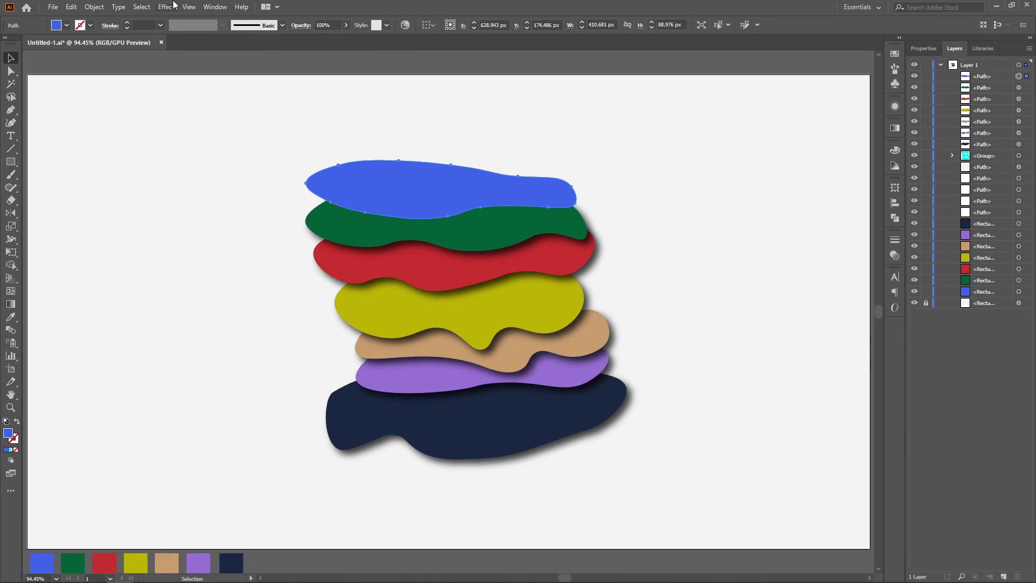
click(302, 133)
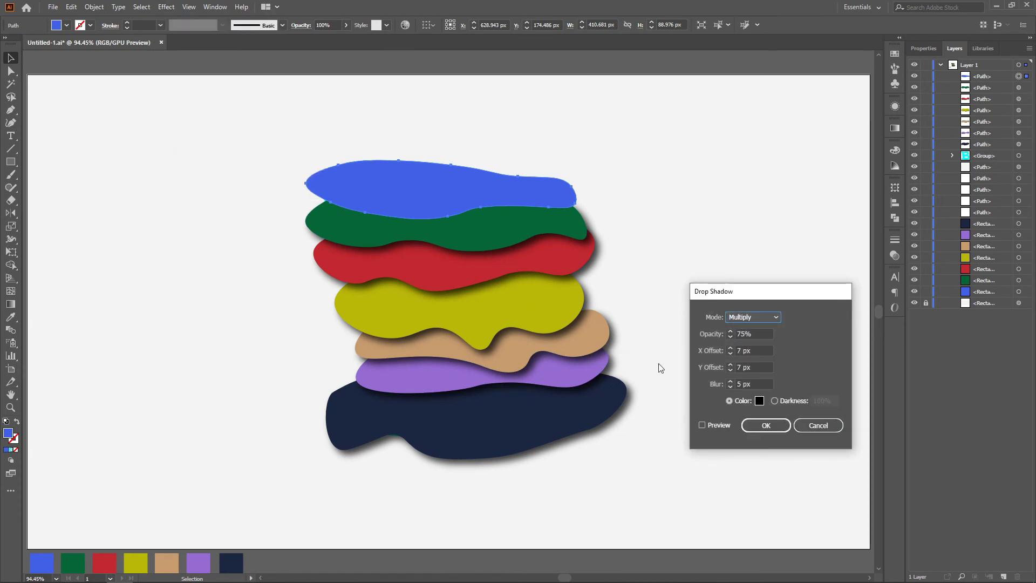
click(772, 424)
click(199, 144)
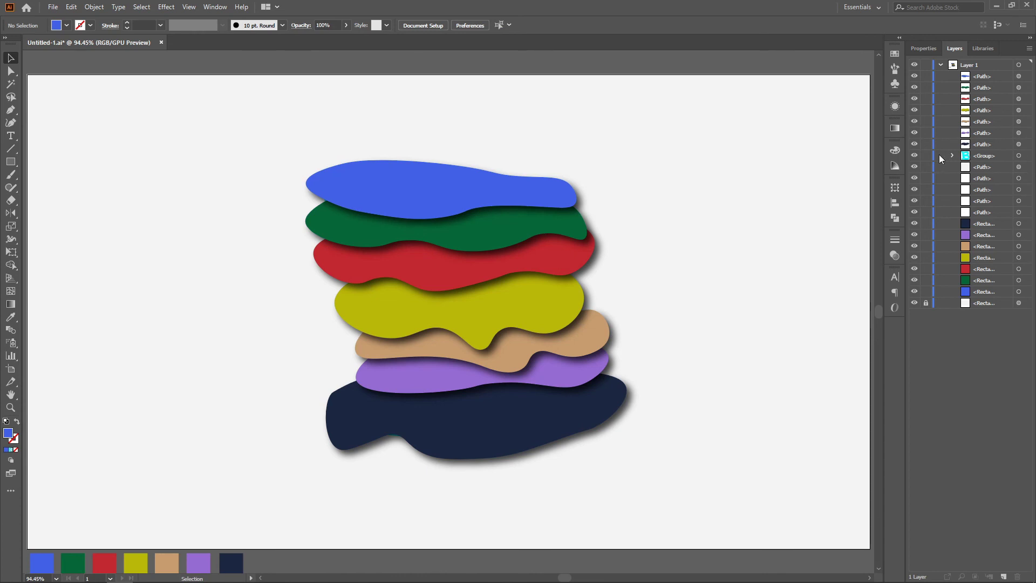
Fill the B letter group black and bring it in front of the rainbow blobs
click(1019, 155)
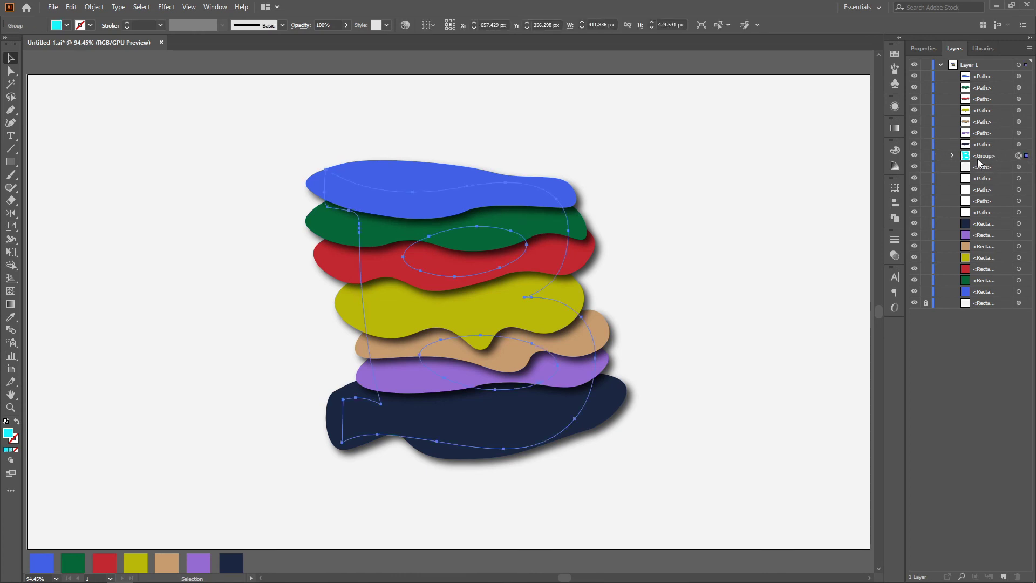
click(65, 26)
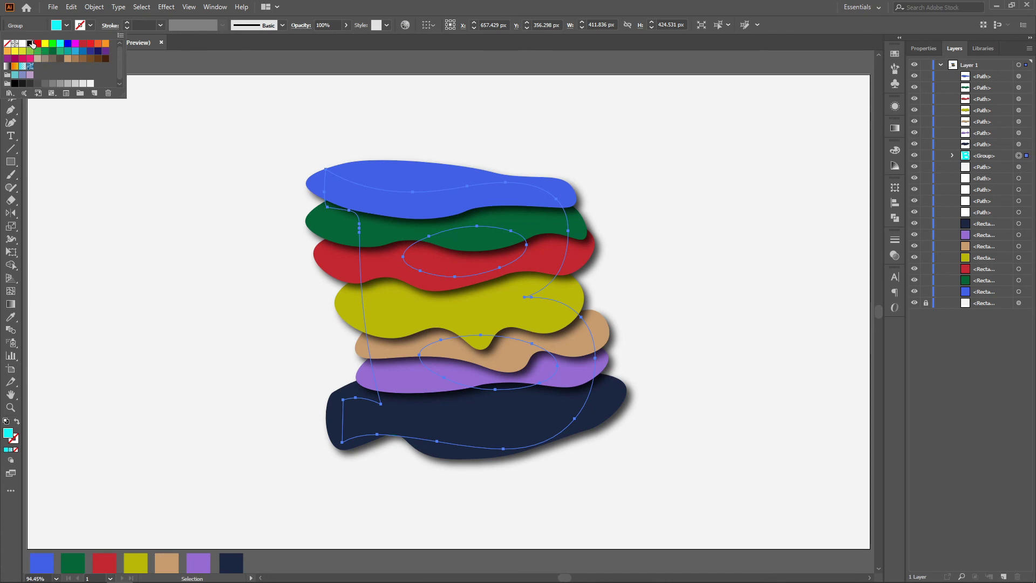
click(67, 26)
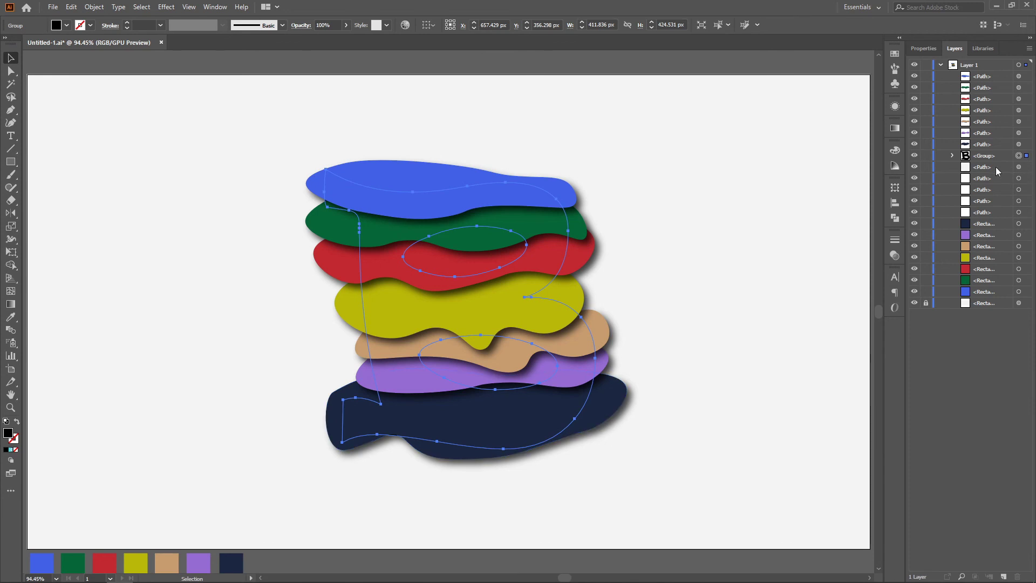
right_click(515, 319)
mouse_move(550, 441)
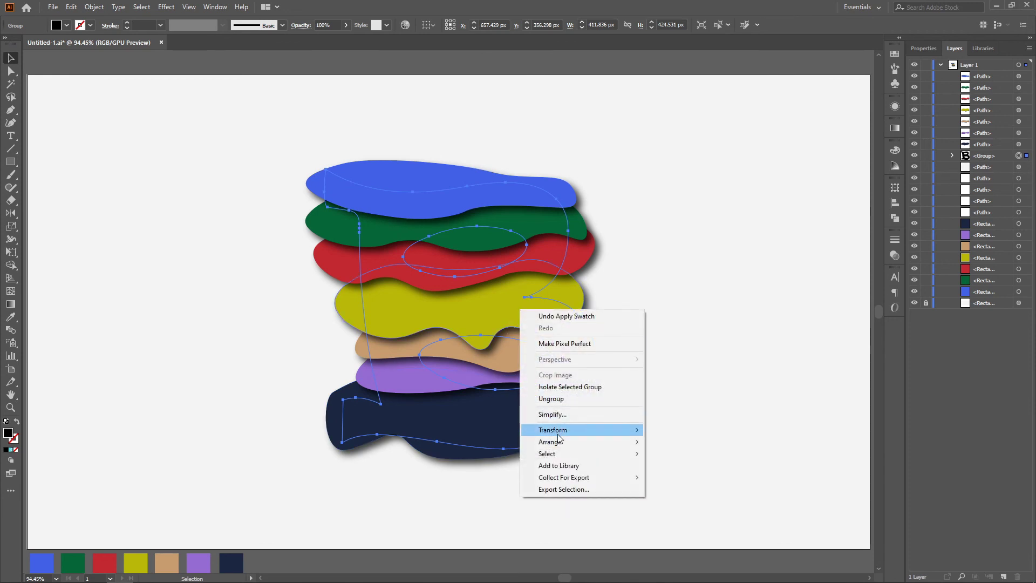
click(691, 443)
click(711, 493)
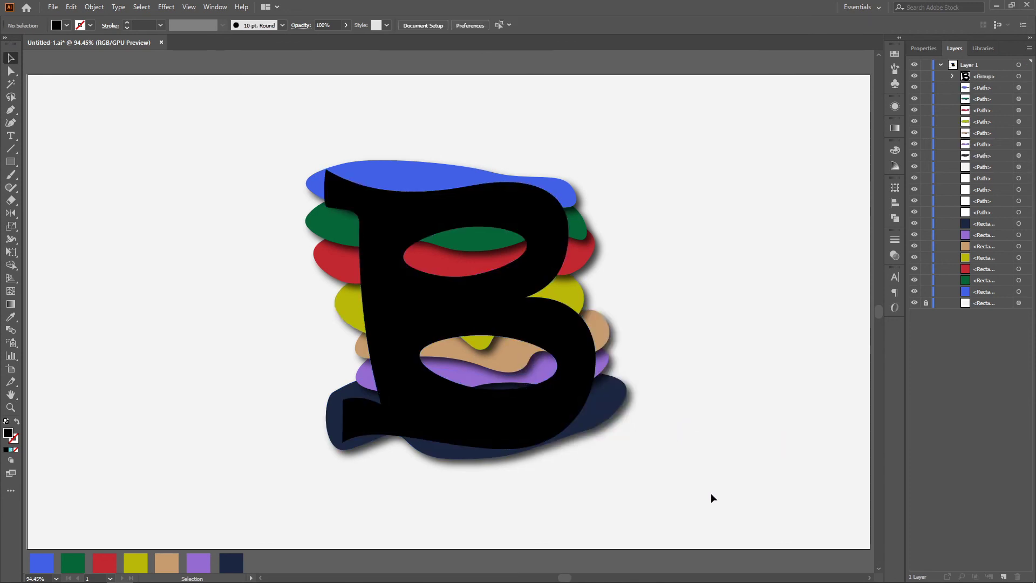
Make a clipping mask from the B and all blobs, then reselect the clip group
drag(231, 185, 271, 148)
right_click(388, 227)
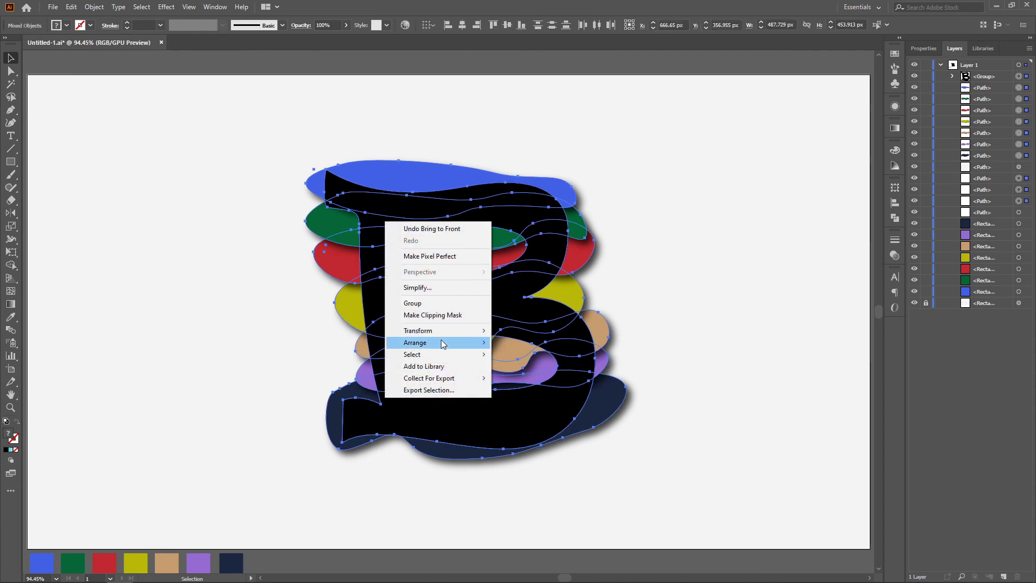
click(432, 315)
click(684, 276)
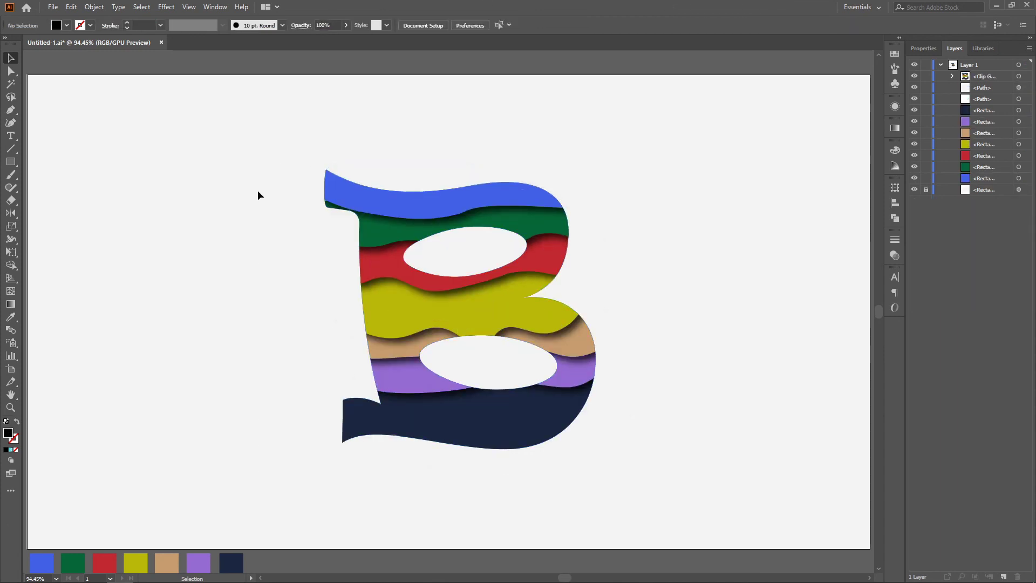
drag(272, 151, 598, 479)
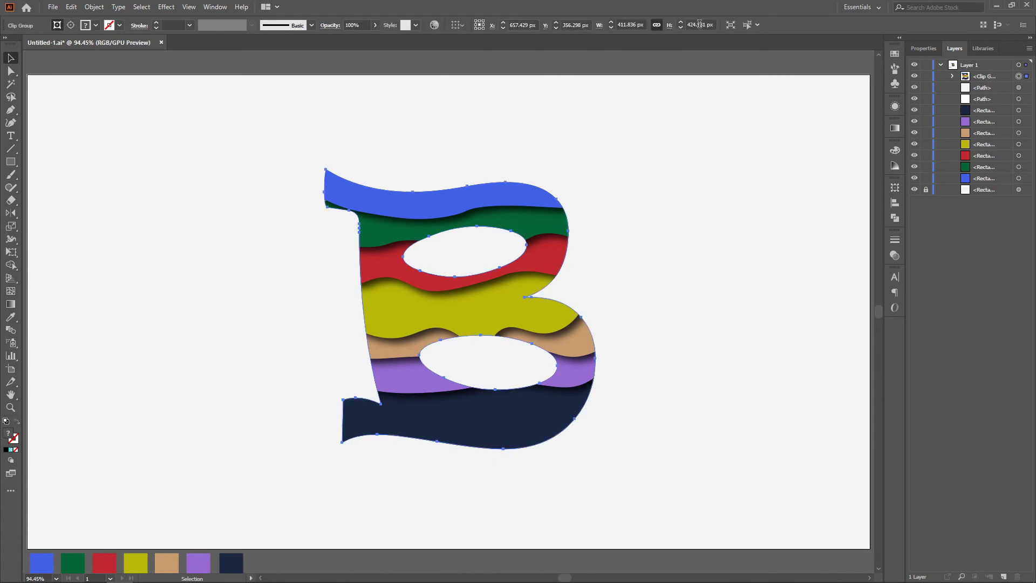
Scale the clipped rainbow B up to about 533 px wide, then deselect it
scroll(700, 24, up, 3)
scroll(699, 24, up, 5)
scroll(700, 24, up, 5)
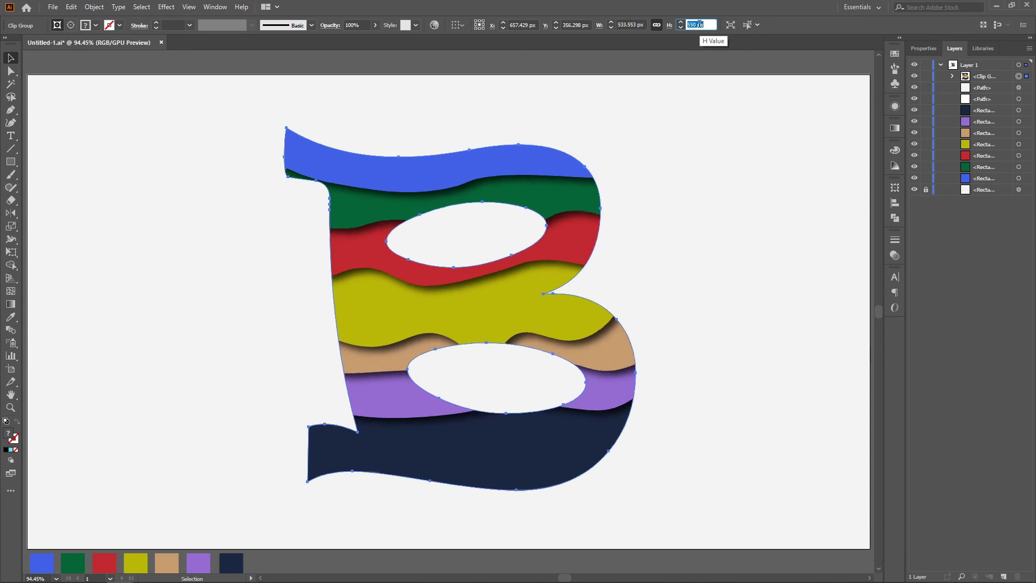
scroll(700, 24, up, 5)
click(737, 339)
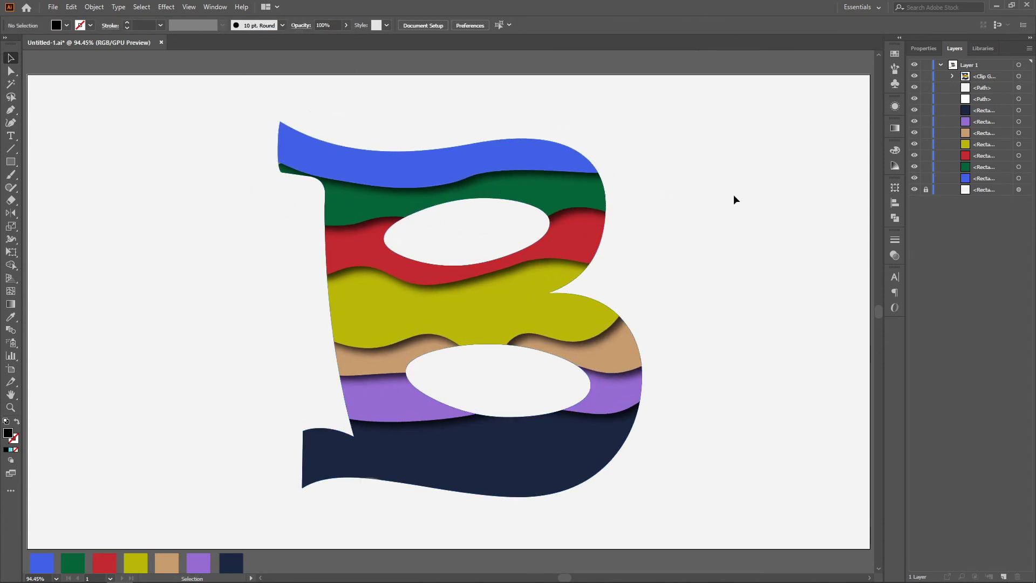
scroll(734, 200, down, 3)
scroll(706, 195, up, 1)
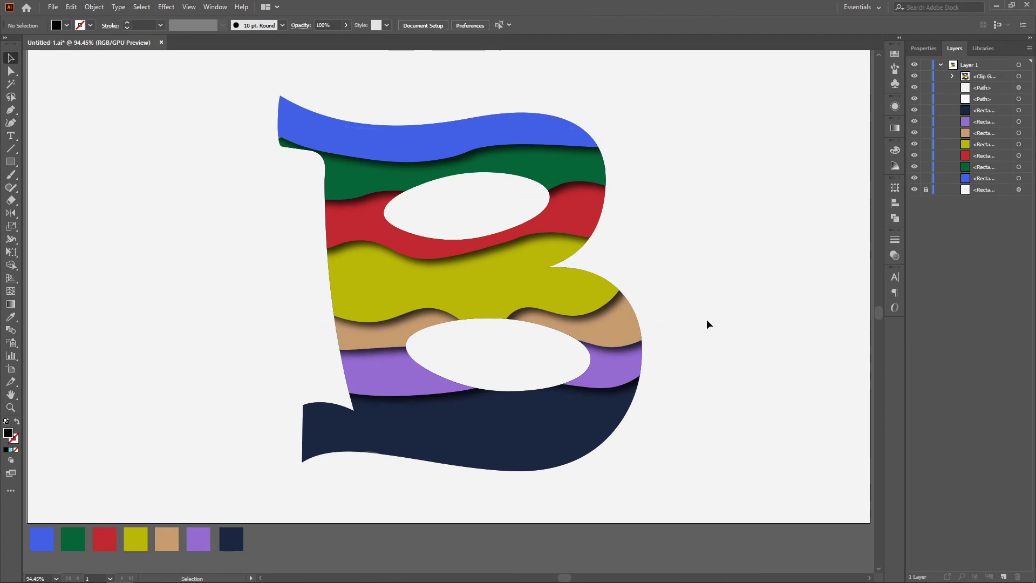